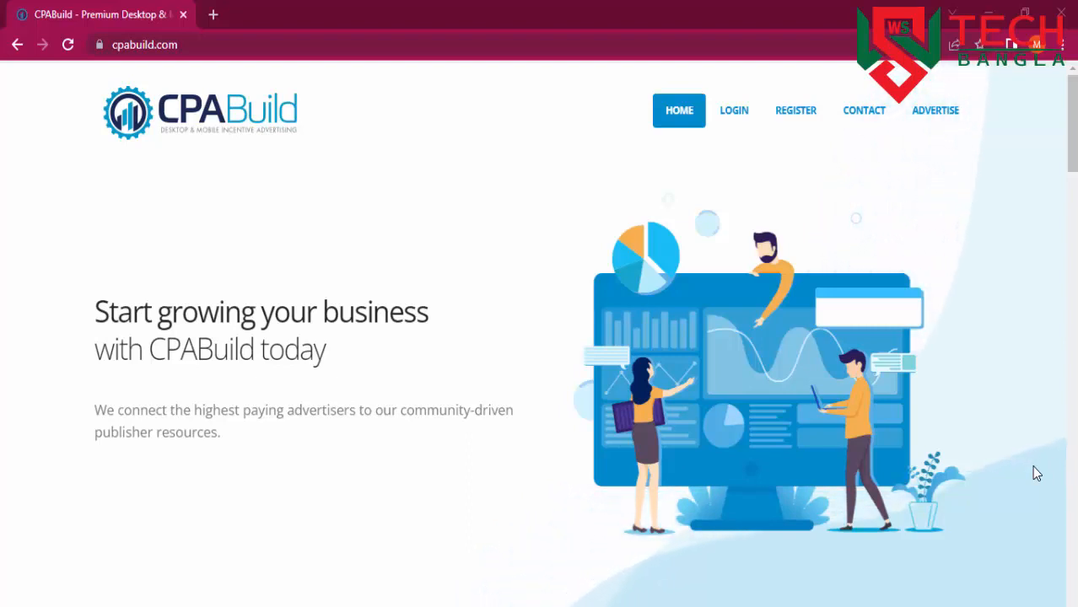
Search Google for 'ws tech bangla' in a new tab and open the Ws Tech bangla YouTube channel.
left_click(217, 15)
left_click(226, 49)
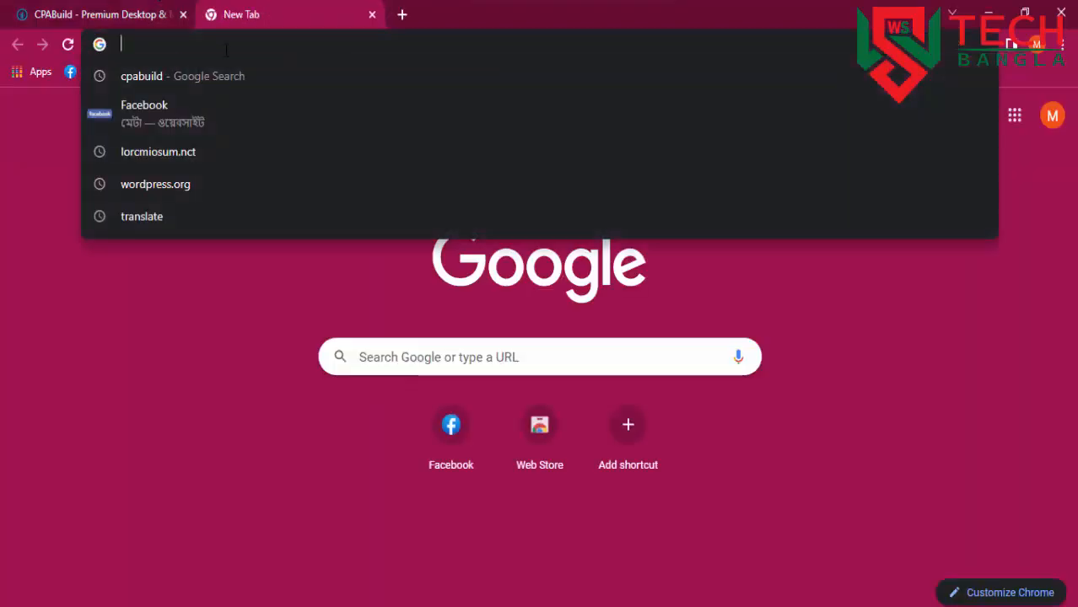
type("ws t")
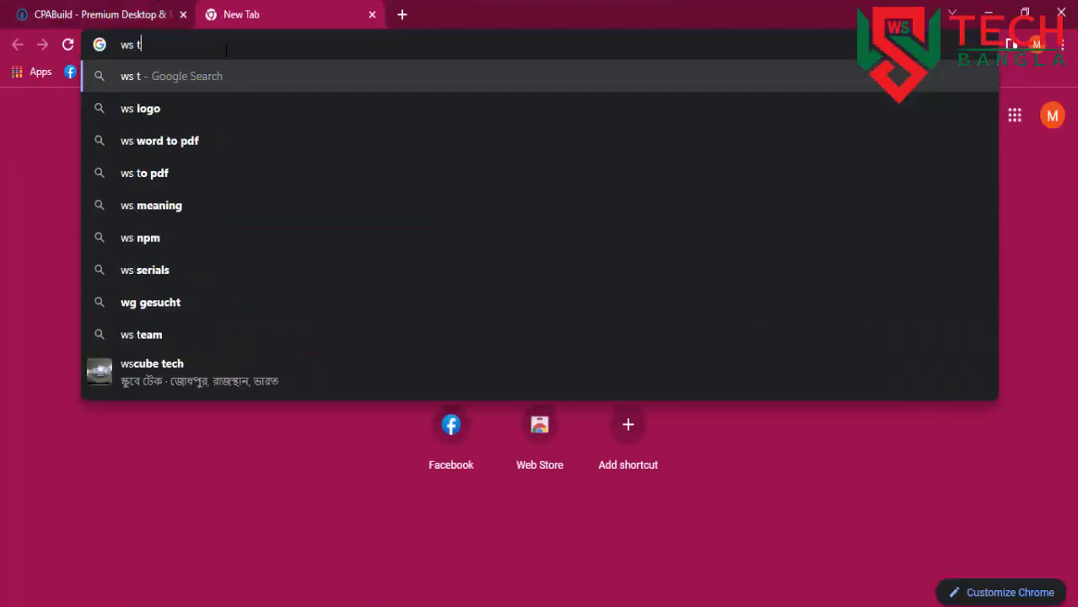
type("ech b")
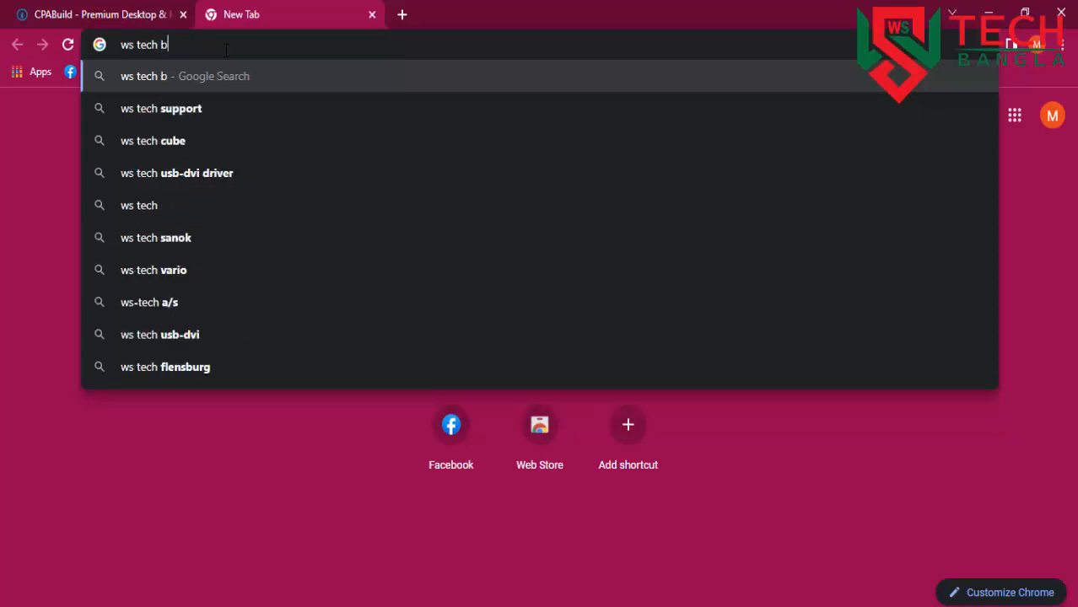
type("angla")
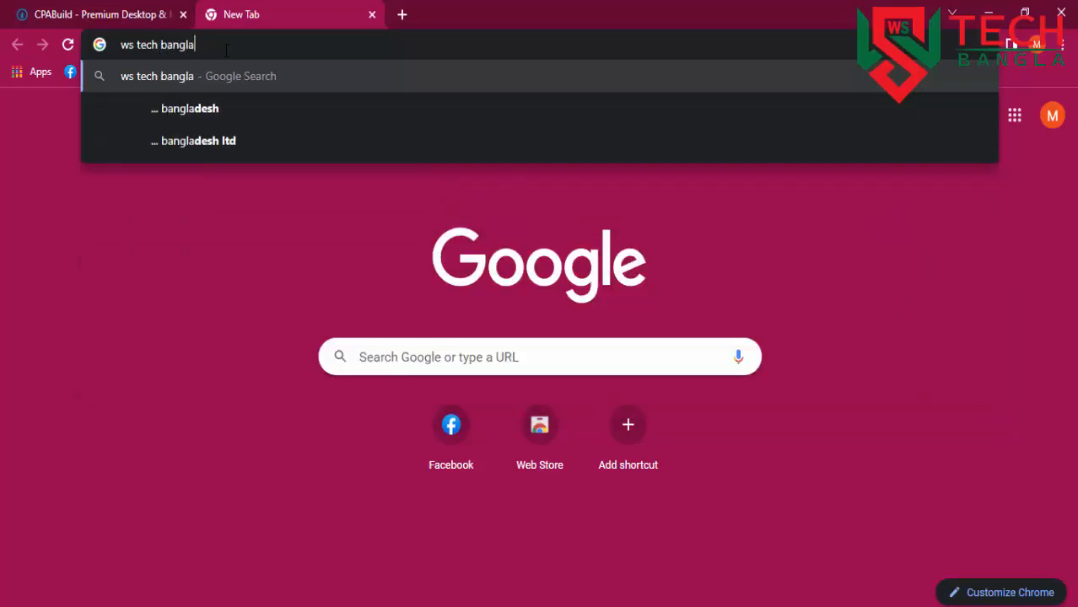
key("Return")
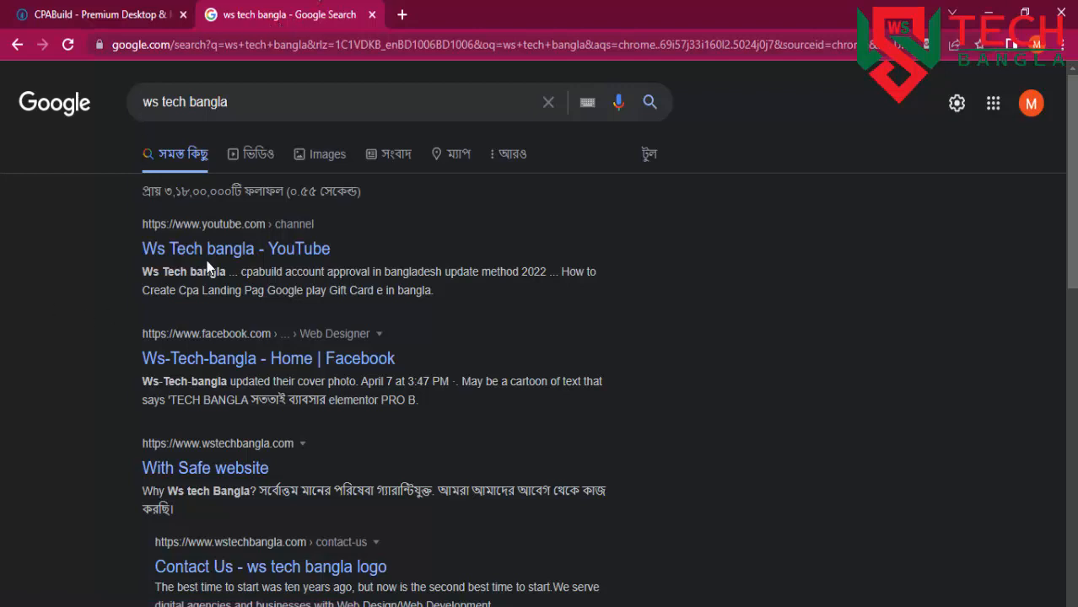
left_click(254, 248)
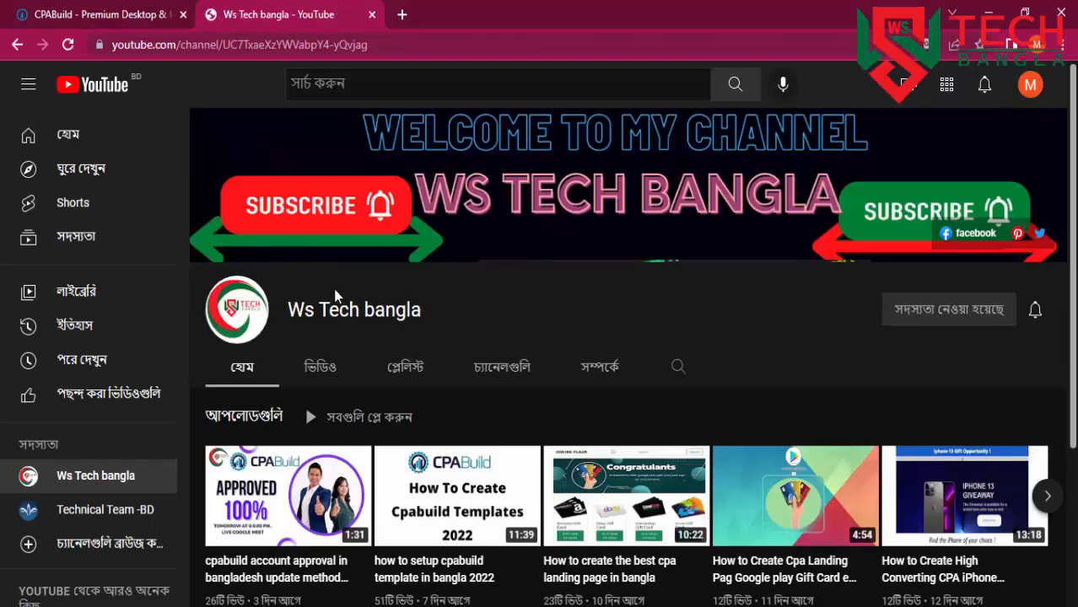
Follow the CPABuild register link from the account approval video's description, then close the YouTube tab.
scroll(578, 324, "down", 3)
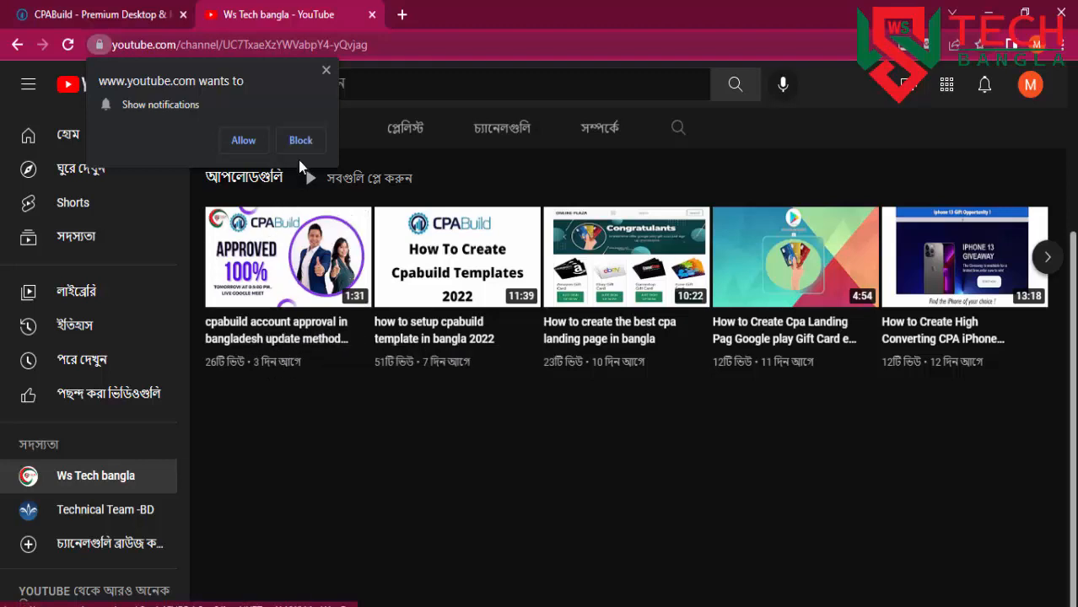
left_click(286, 253)
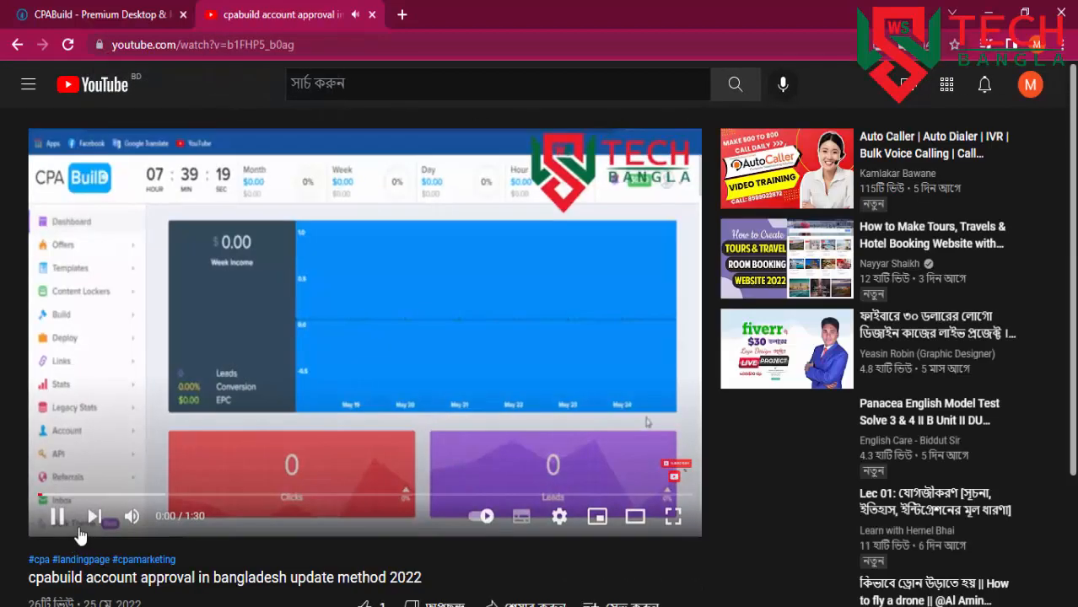
left_click(282, 460)
scroll(287, 451, "down", 3)
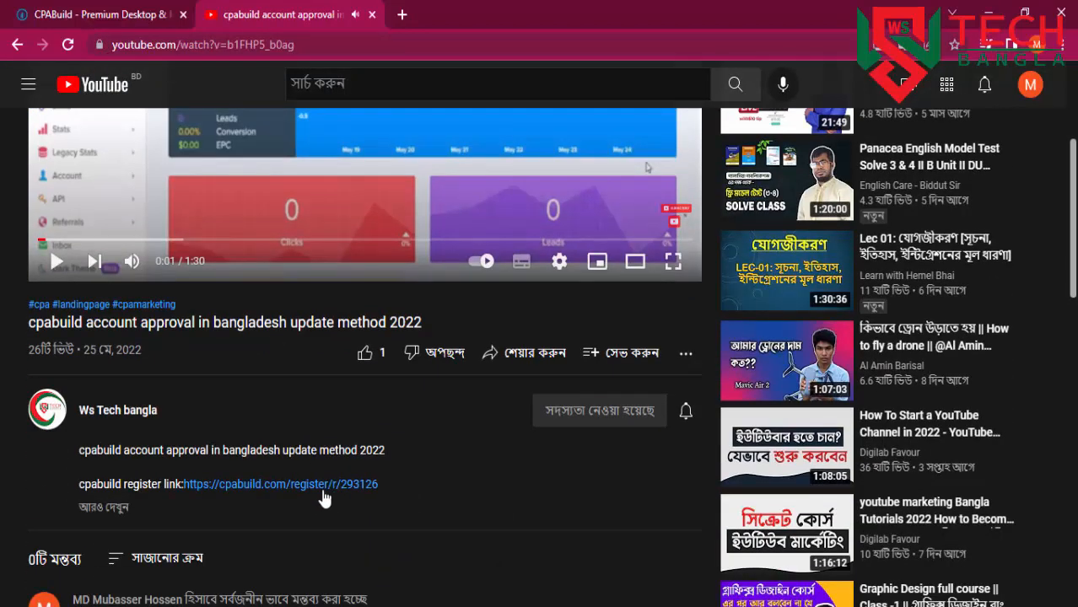
left_click(274, 484)
left_click(371, 15)
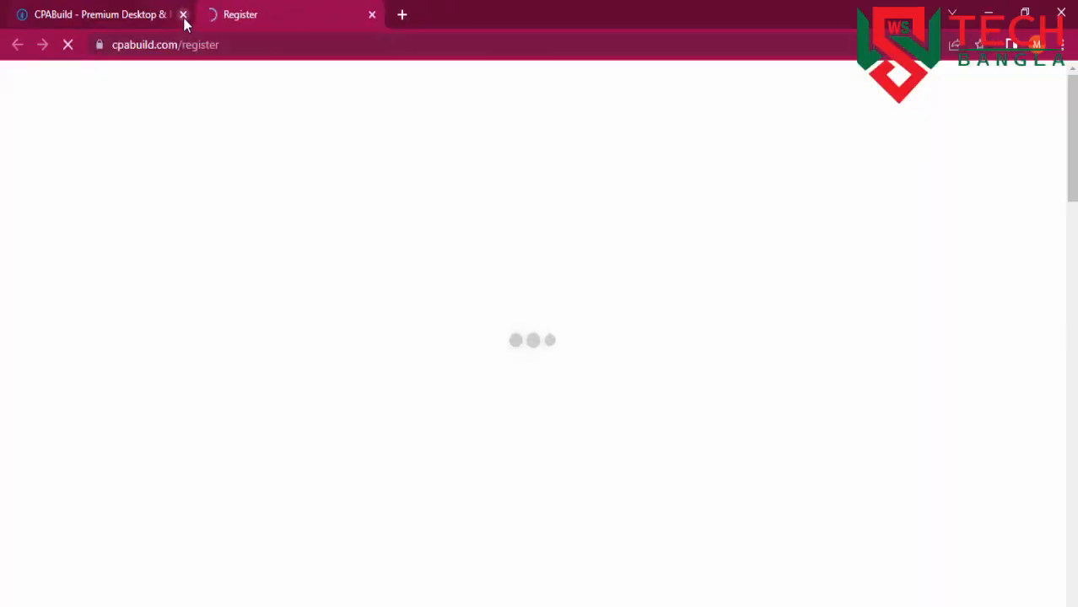
Close the old CPABuild tab, enter the first and last name on the Register form, then open a new tab.
left_click(183, 16)
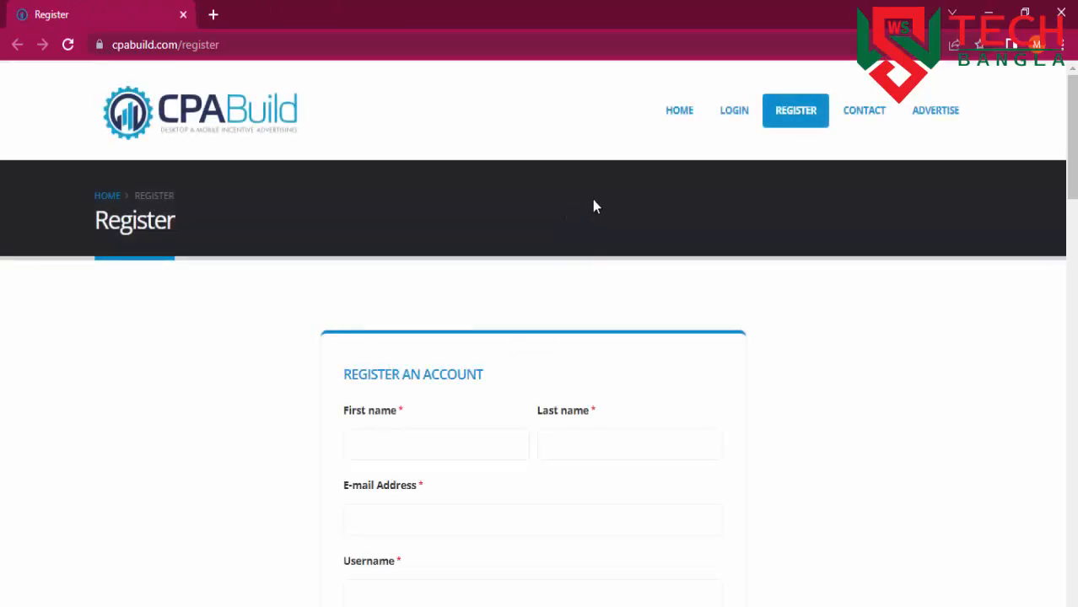
scroll(594, 203, "down", 1)
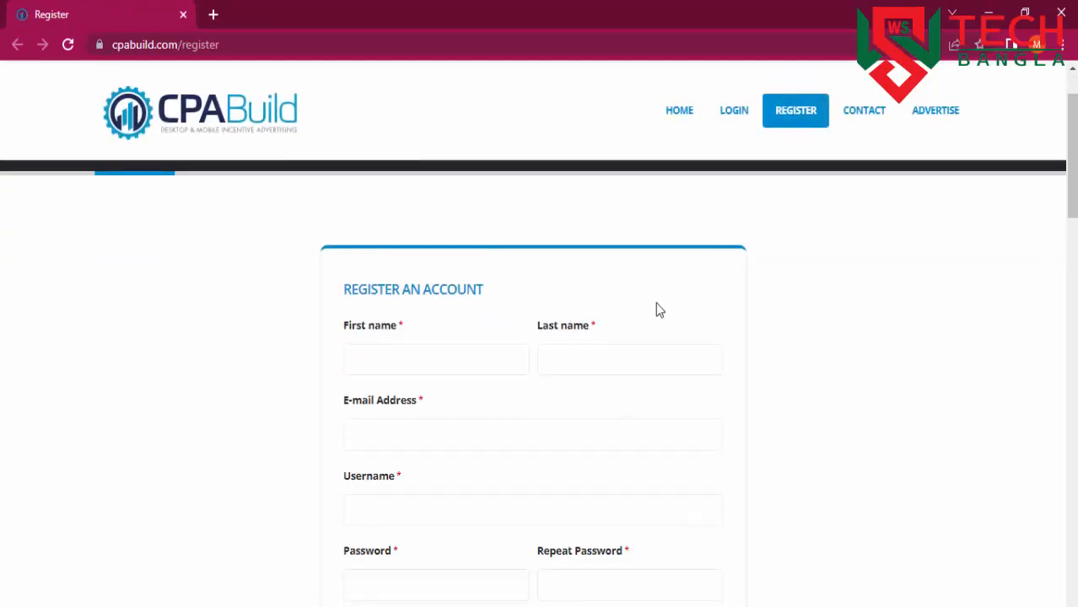
left_click(377, 362)
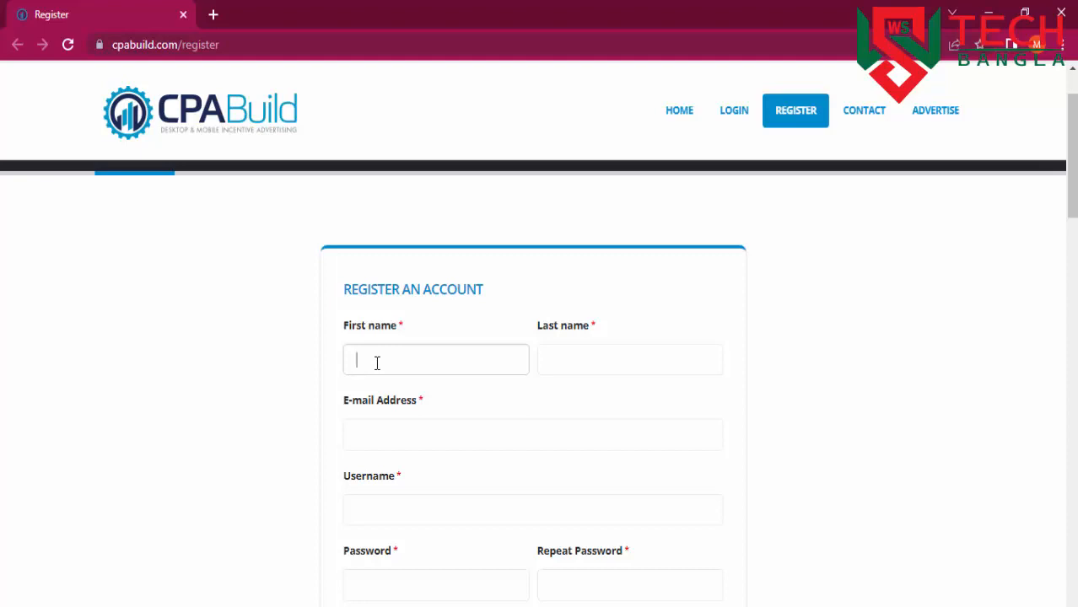
left_click(377, 362)
left_click(556, 363)
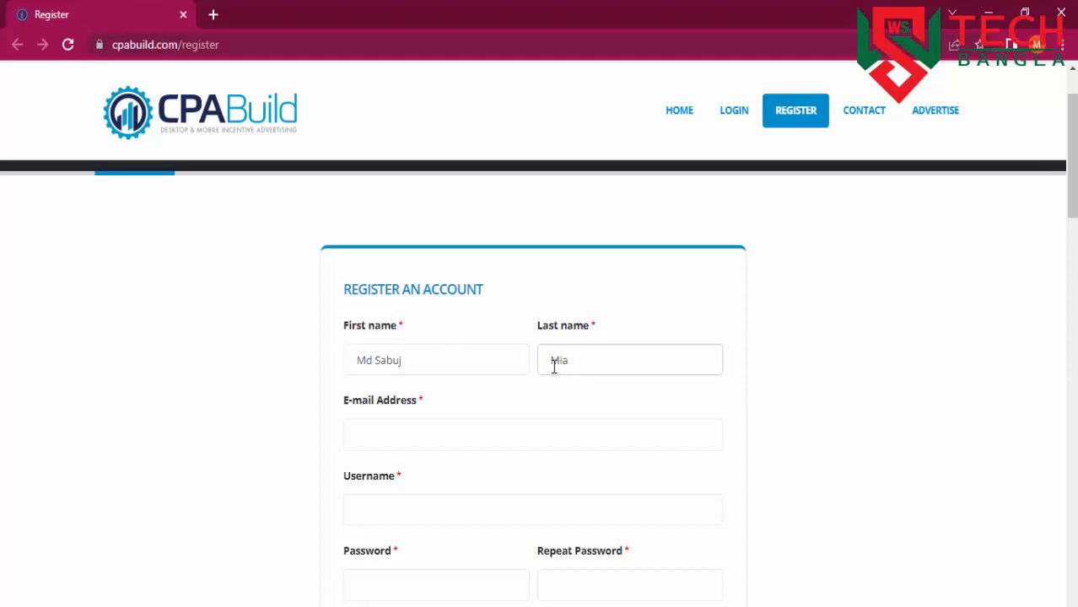
left_click(397, 431)
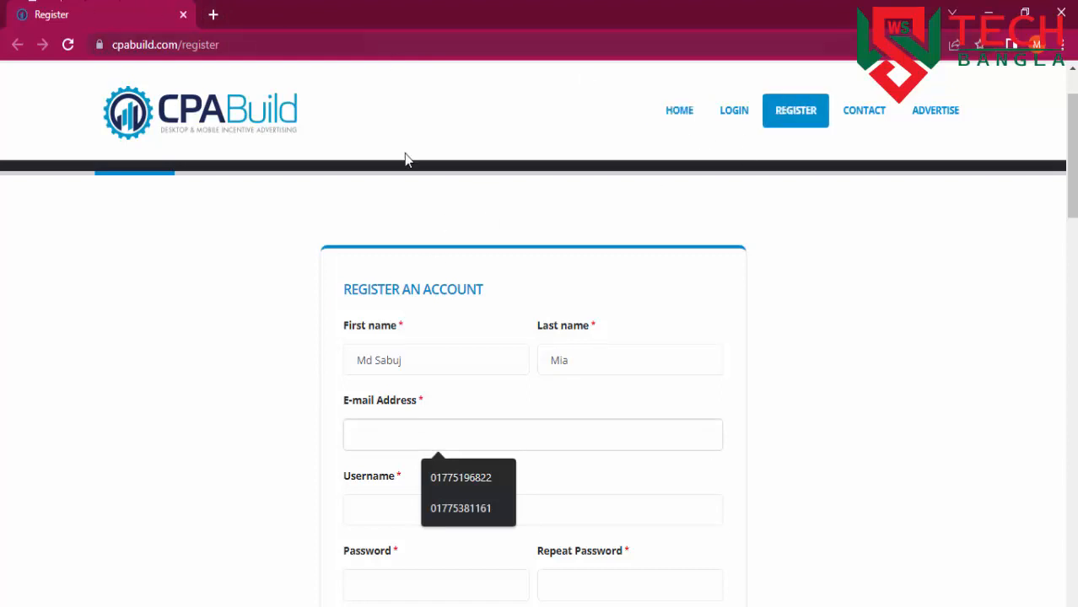
left_click(215, 17)
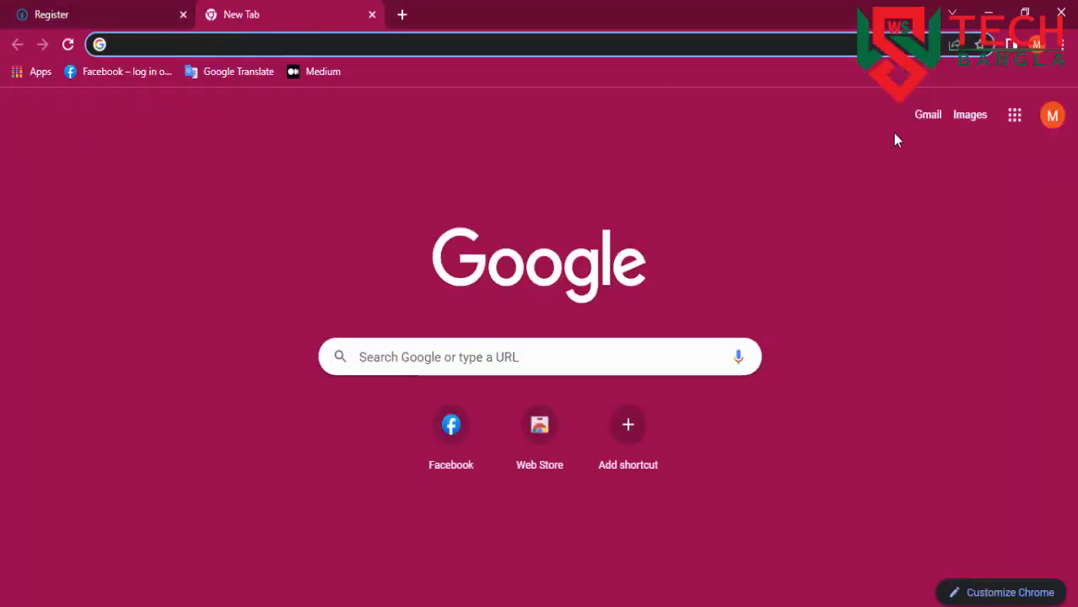
Copy the Google account's e-mail address and paste it into the E-mail Address field.
left_click(1052, 115)
double_click(924, 266)
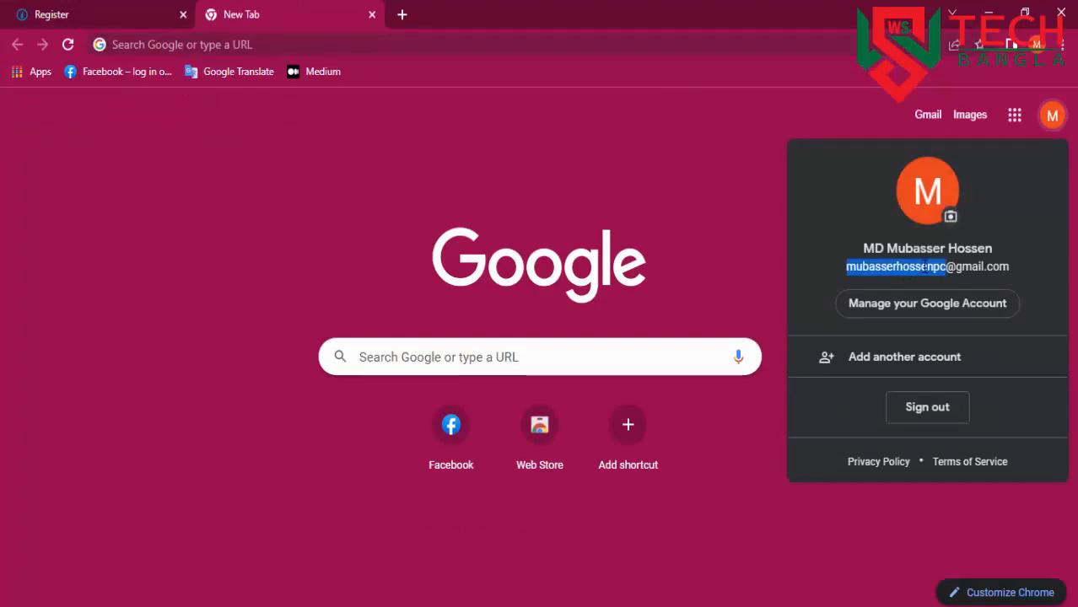
triple_click(925, 266)
right_click(925, 266)
left_click(928, 281)
key("ctrl+Tab")
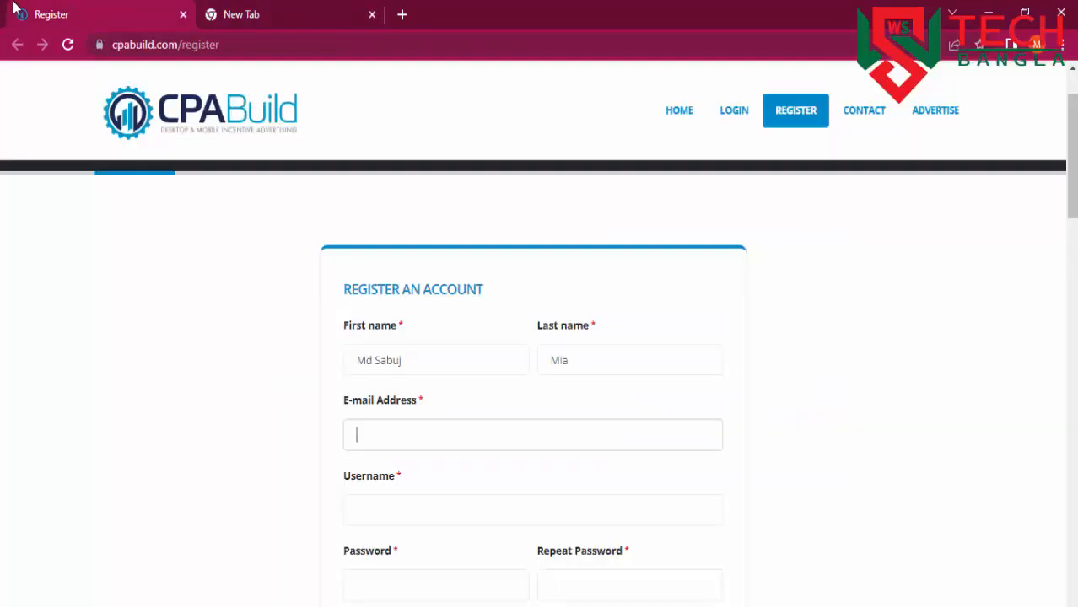
left_click(385, 435)
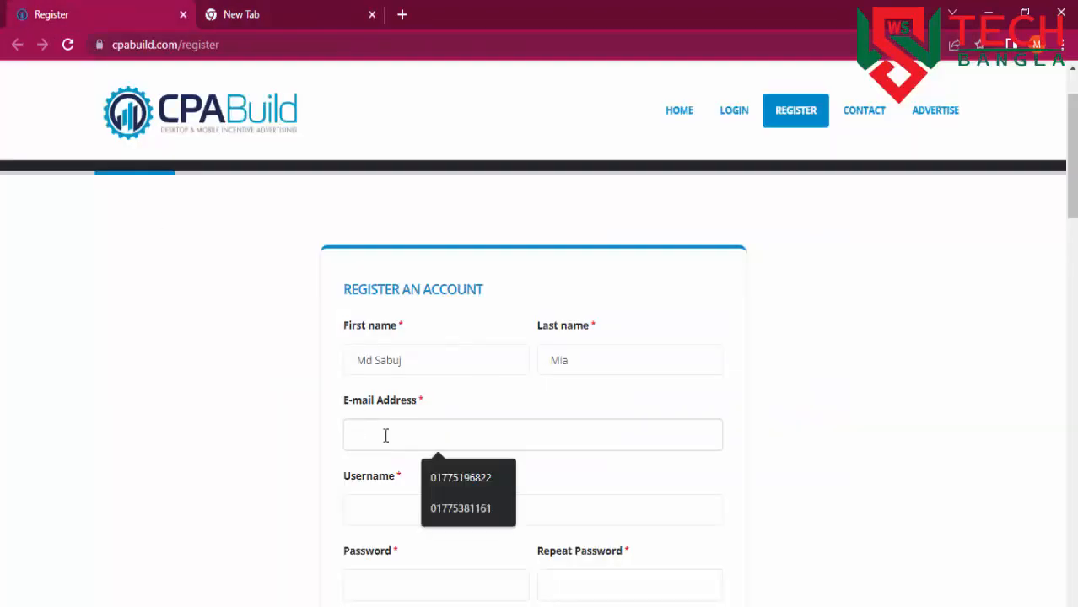
key("ctrl+v")
scroll(516, 427, "down", 2)
scroll(502, 418, "up", 1)
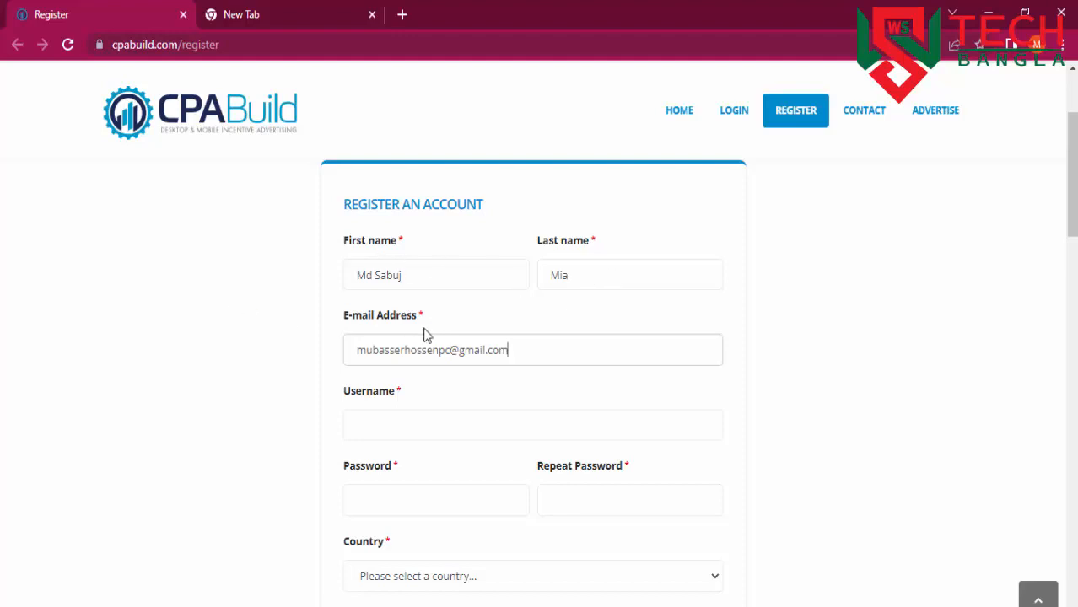
Enter the chosen username on the registration form.
left_click(401, 428)
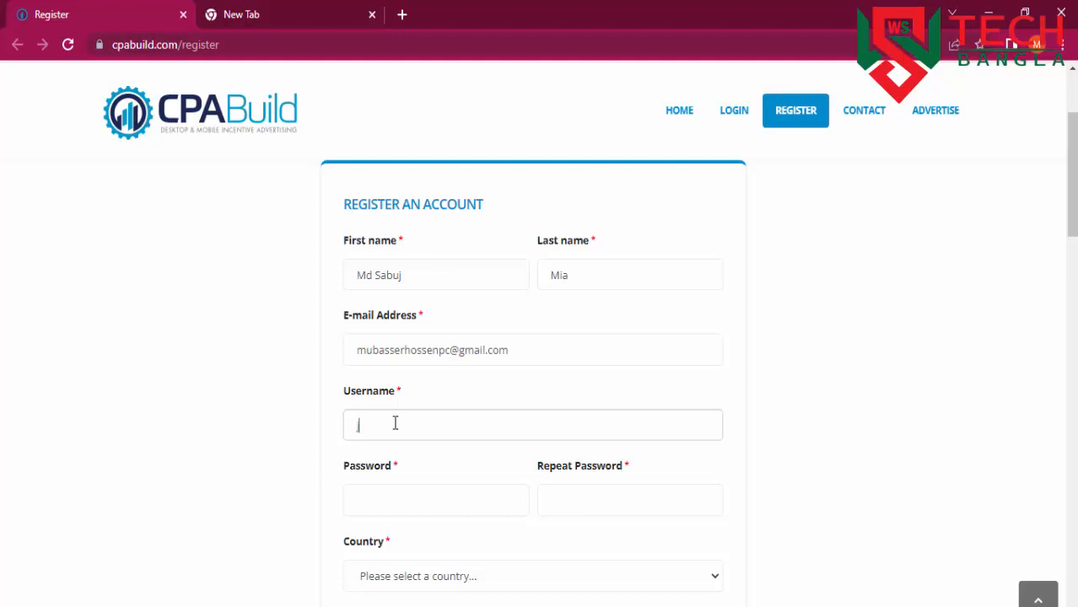
type("abbar256")
scroll(395, 424, "down", 1)
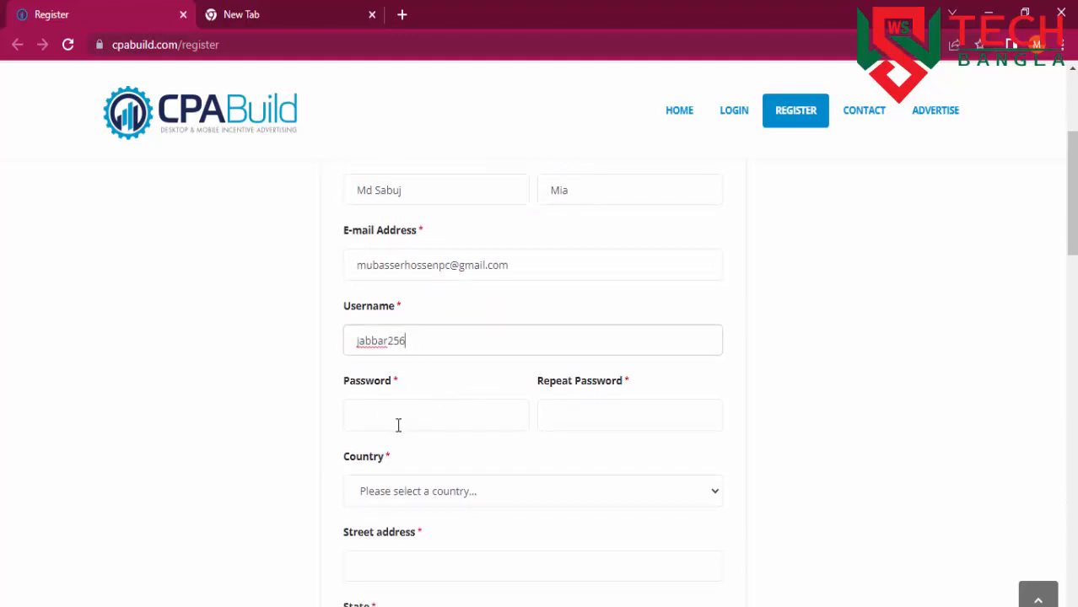
Enter the account password, then retype the same password in Repeat Password.
left_click(398, 422)
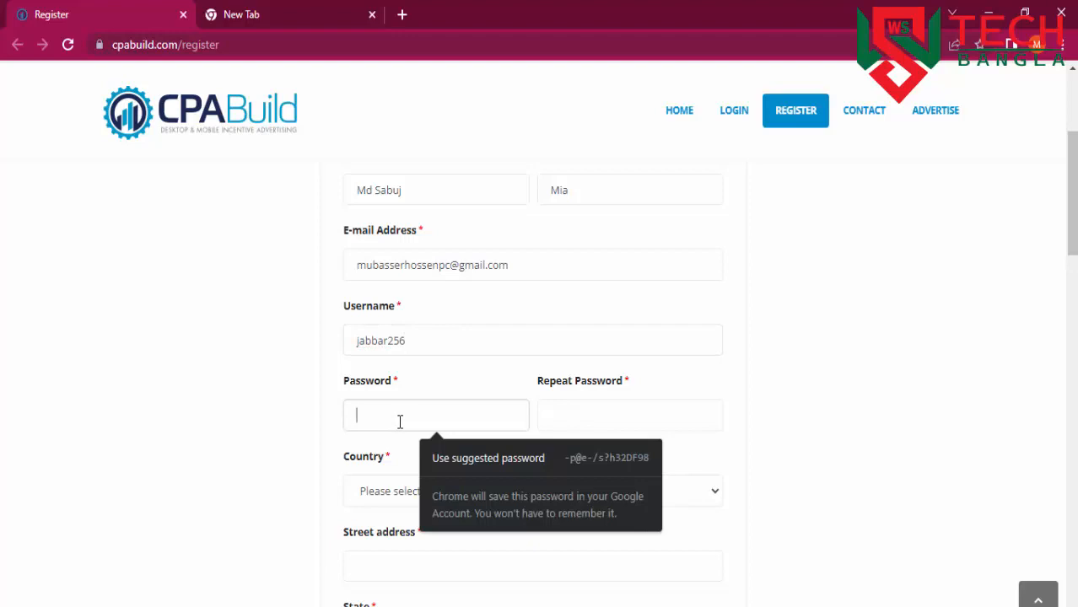
type("•••••••")
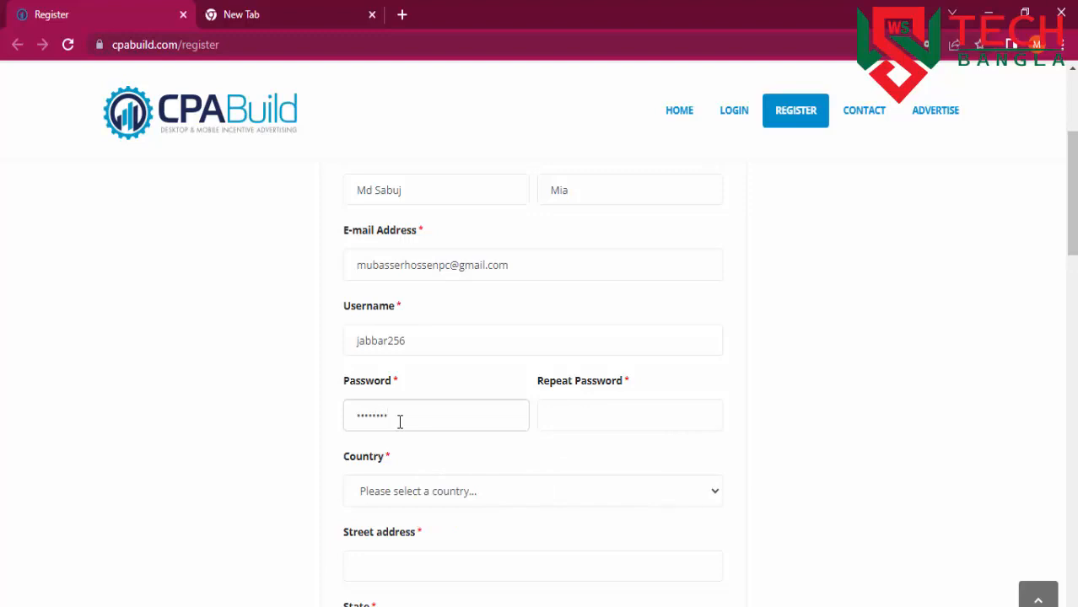
type("•••")
key("BackSpace")
key("BackSpace")
key("BackSpace")
key("BackSpace")
key("BackSpace")
key("BackSpace")
key("BackSpace")
key("BackSpace")
key("BackSpace")
key("BackSpace")
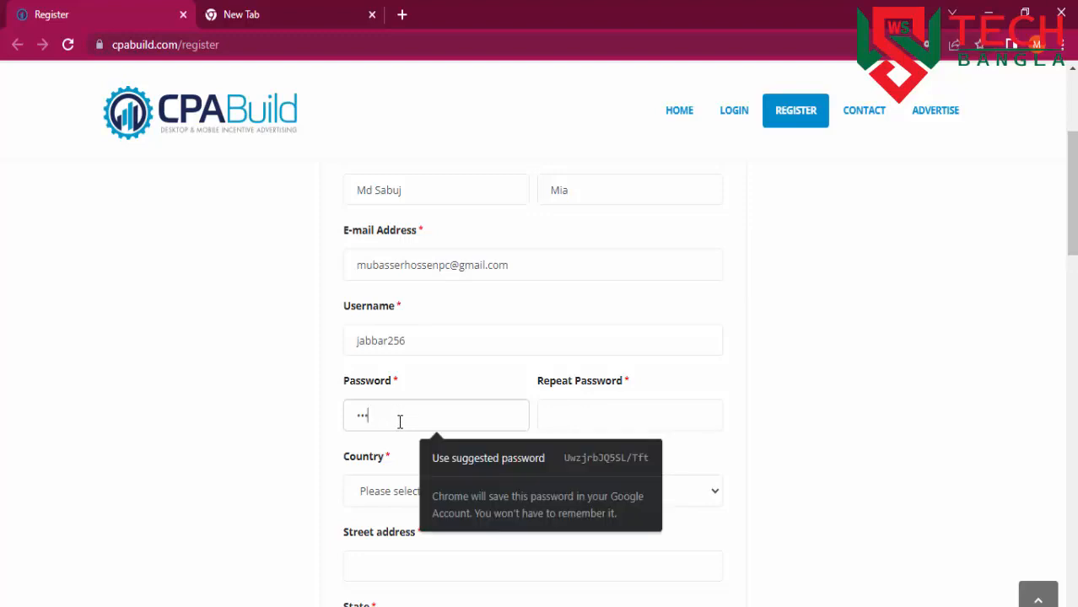
type("••••••••")
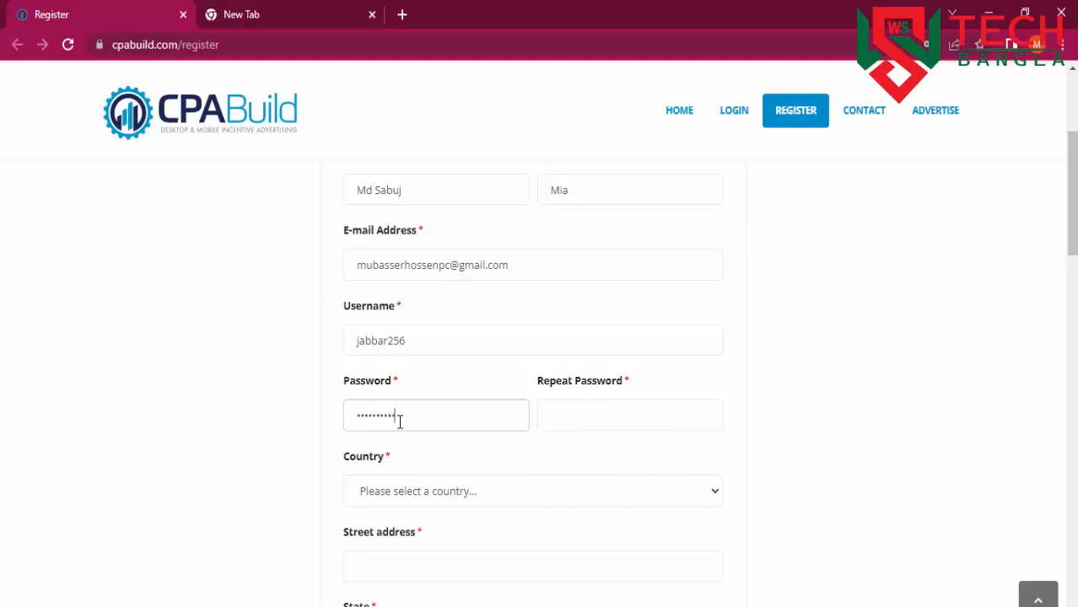
type("•••")
left_click(588, 415)
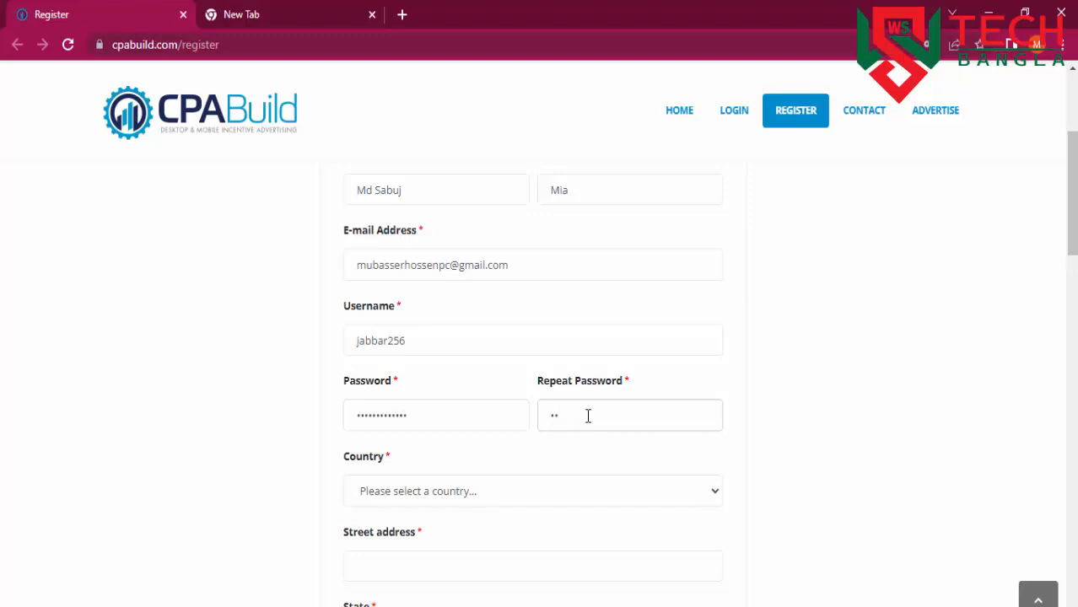
type("•••••••••")
key("ctrl+a")
key("BackSpace")
type("••••••••••")
scroll(553, 304, "down", 2)
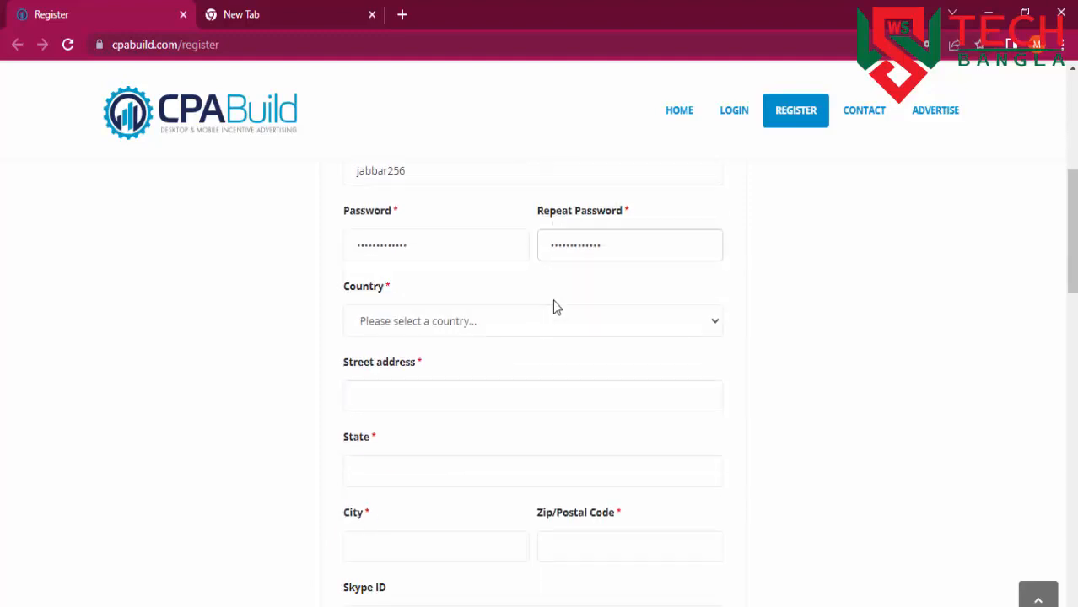
Choose Bangladesh from the Country dropdown.
left_click(473, 332)
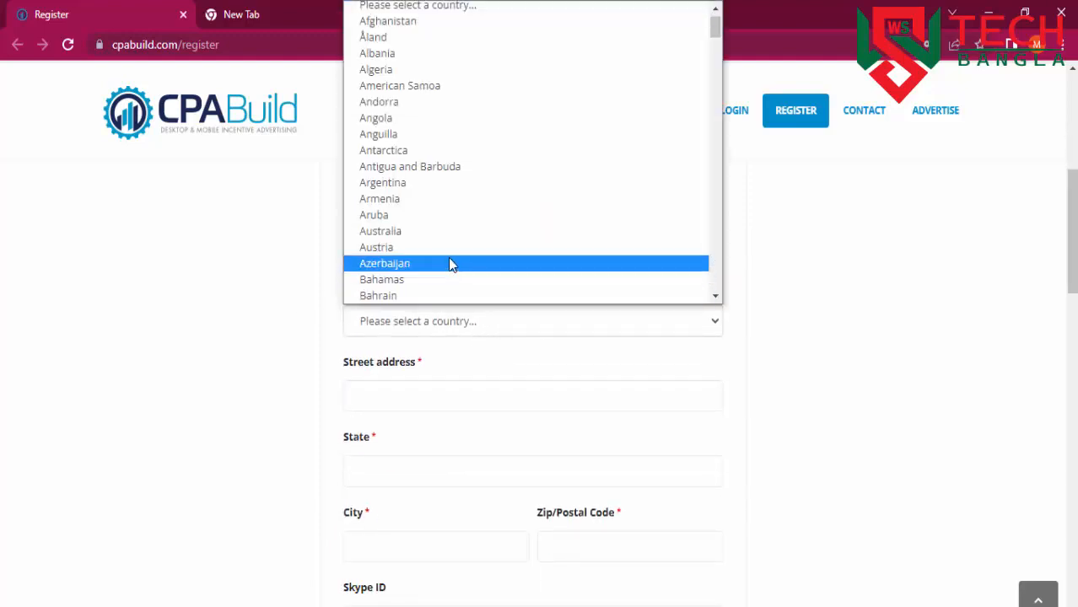
scroll(448, 262, "down", 3)
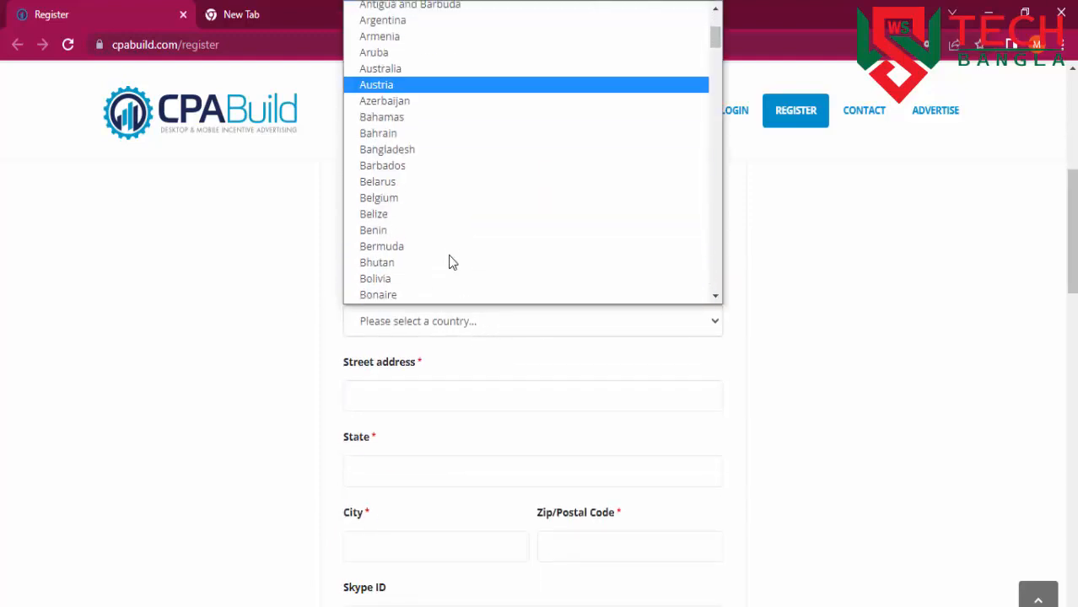
left_click(453, 143)
Fill Street address, State and City with Dhaka.
left_click(439, 397)
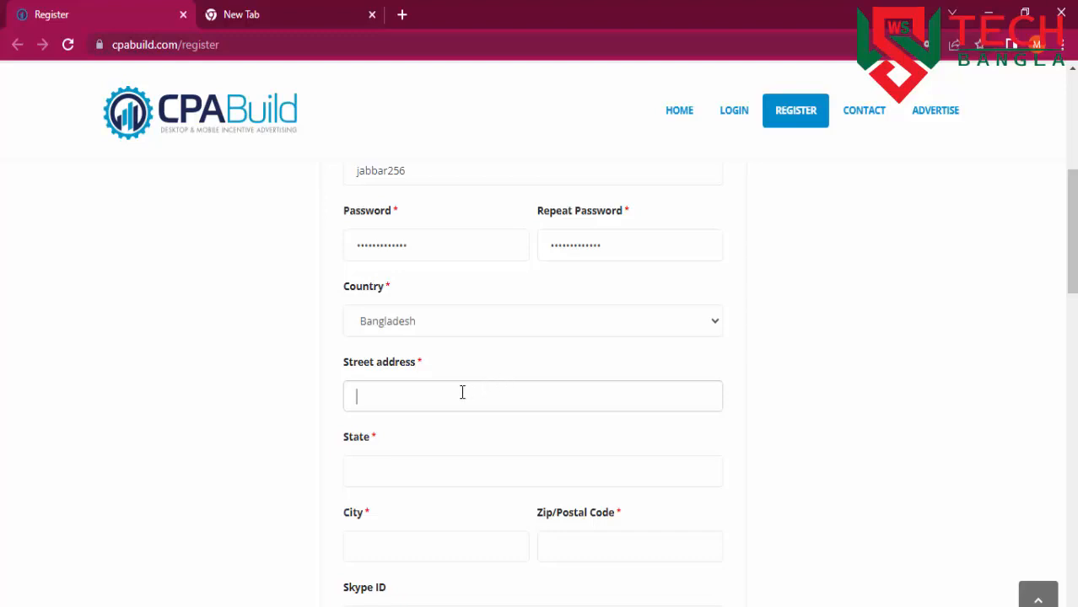
type("Dhaka")
left_click(440, 482)
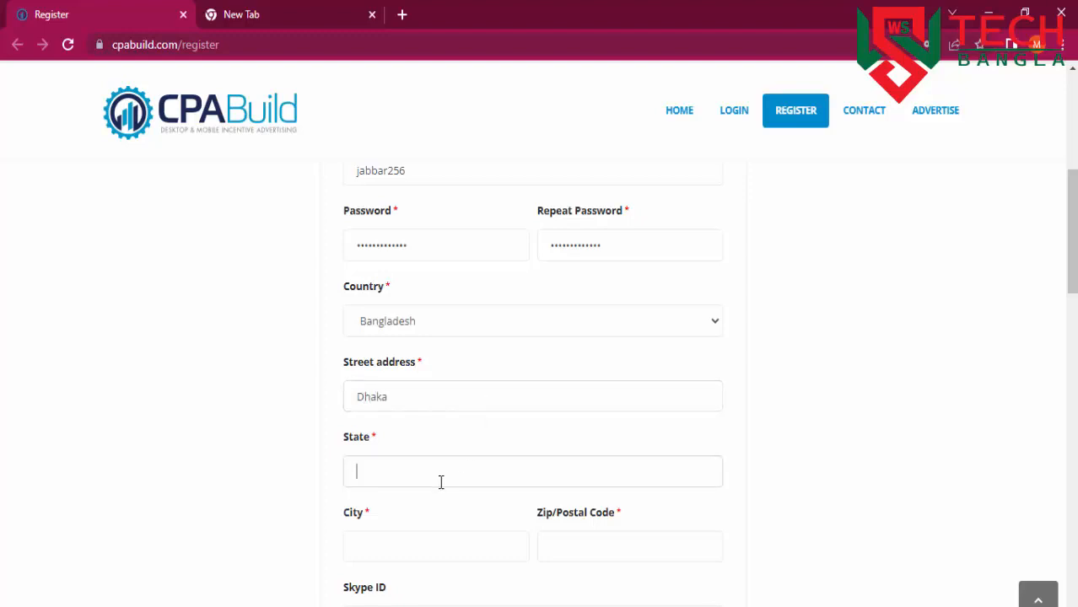
type("Dhaka")
left_click(415, 538)
type("Dhak")
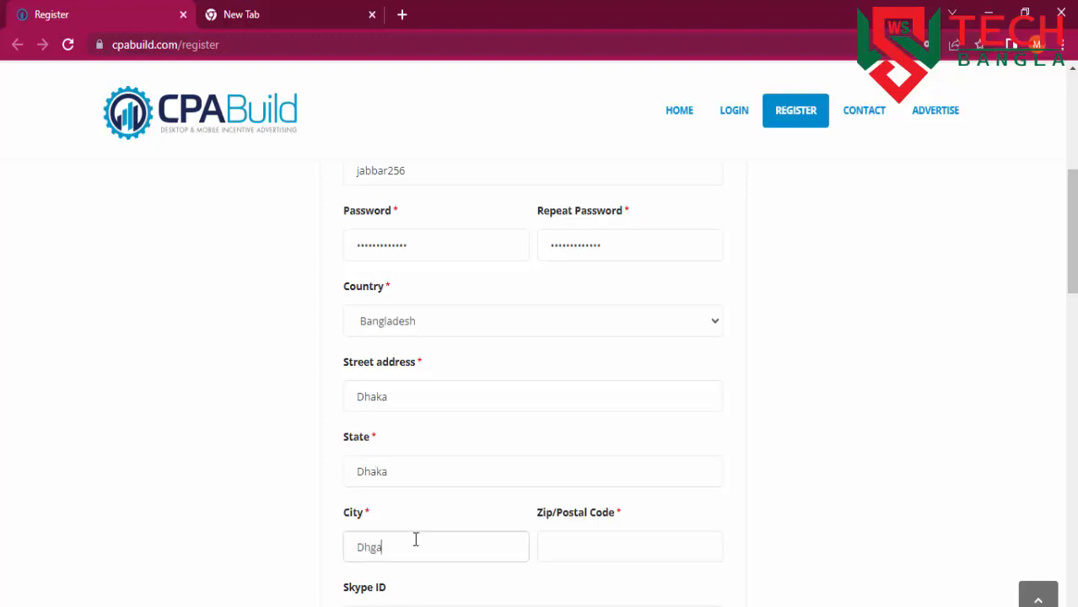
key("BackSpace")
key("BackSpace")
type("aka")
left_click(575, 544)
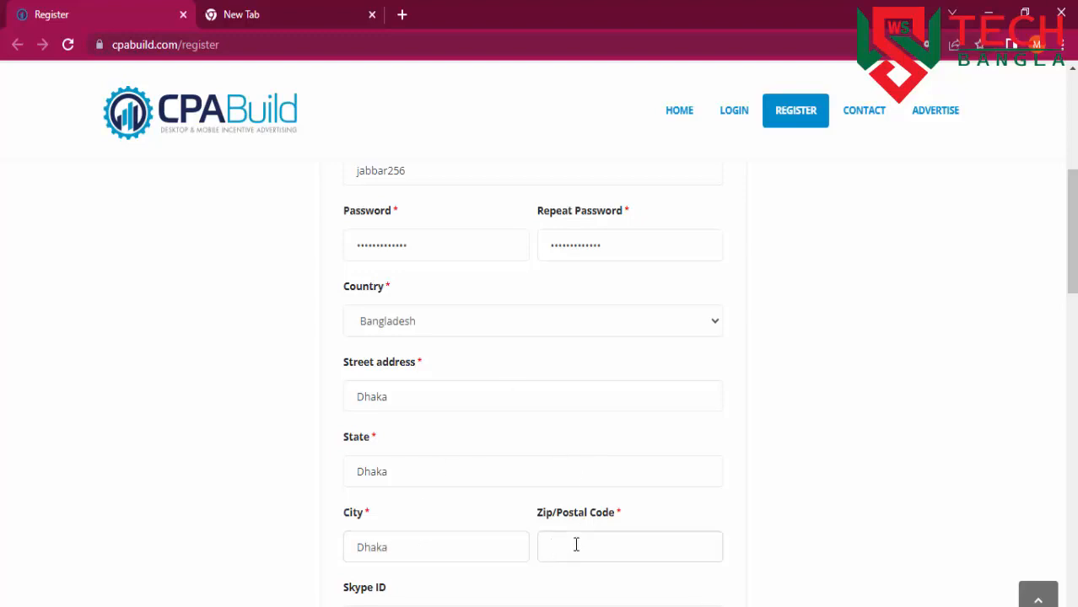
Enter postal code 2563 and paste the Google account's e-mail address into Skype ID.
type("2563")
scroll(697, 375, "down", 2)
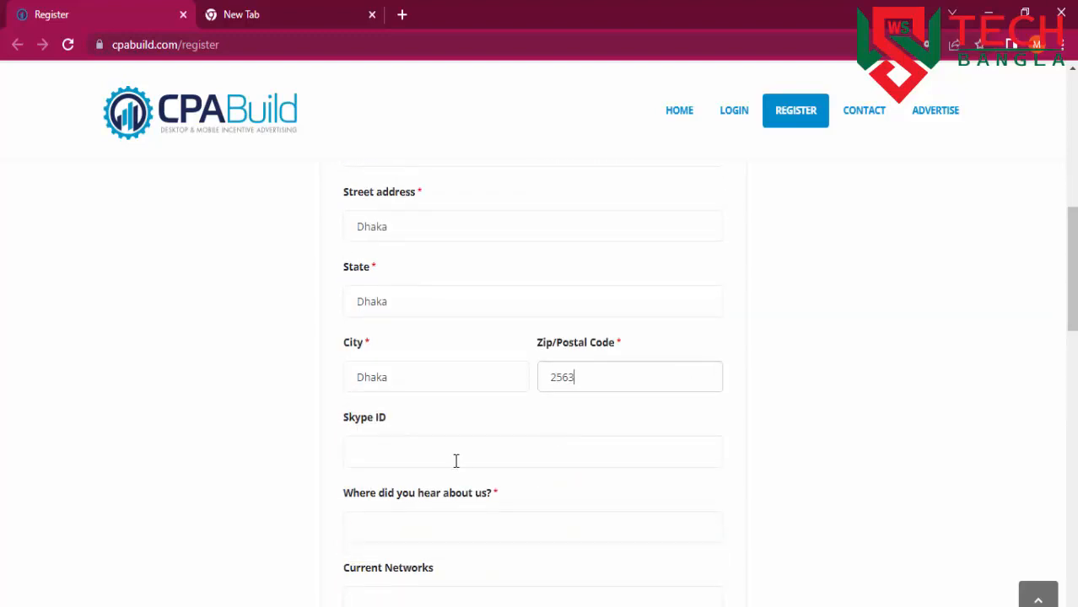
left_click(386, 439)
left_click(238, 12)
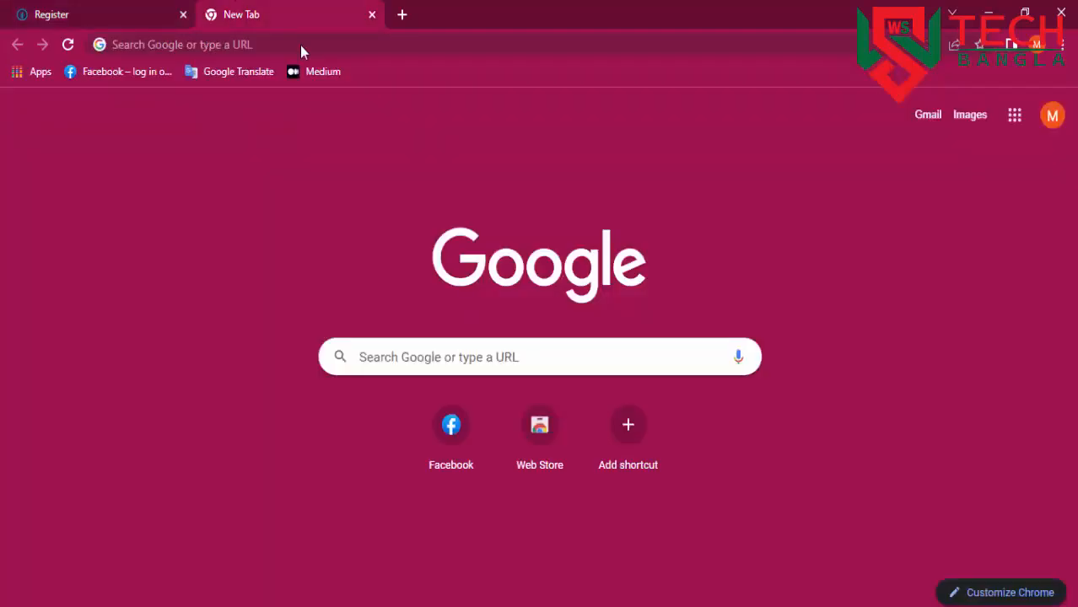
left_click(1050, 115)
triple_click(926, 265)
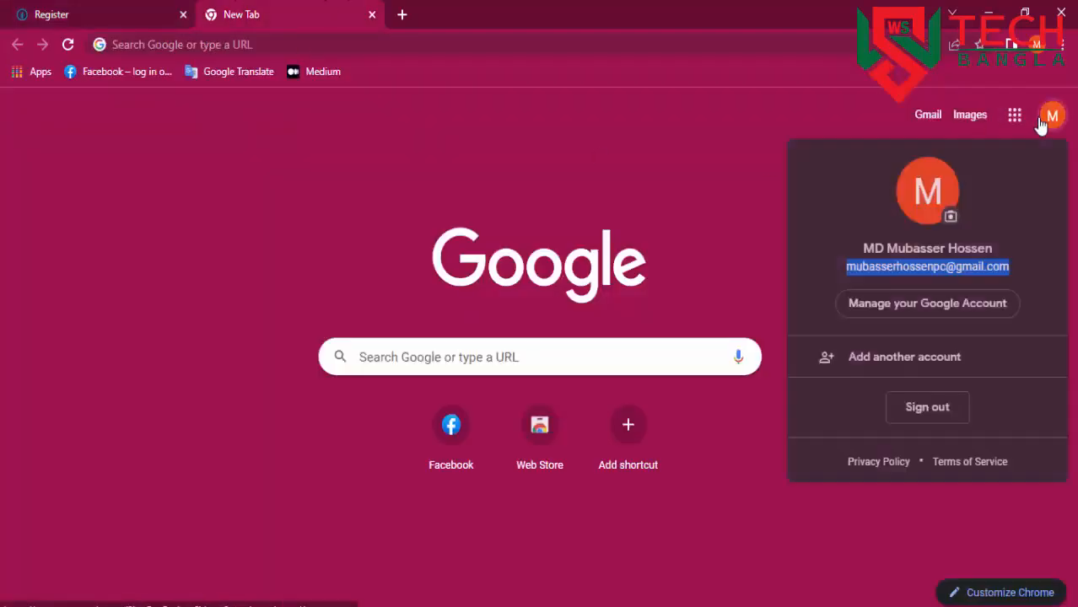
right_click(898, 270)
left_click(812, 285)
left_click(108, 11)
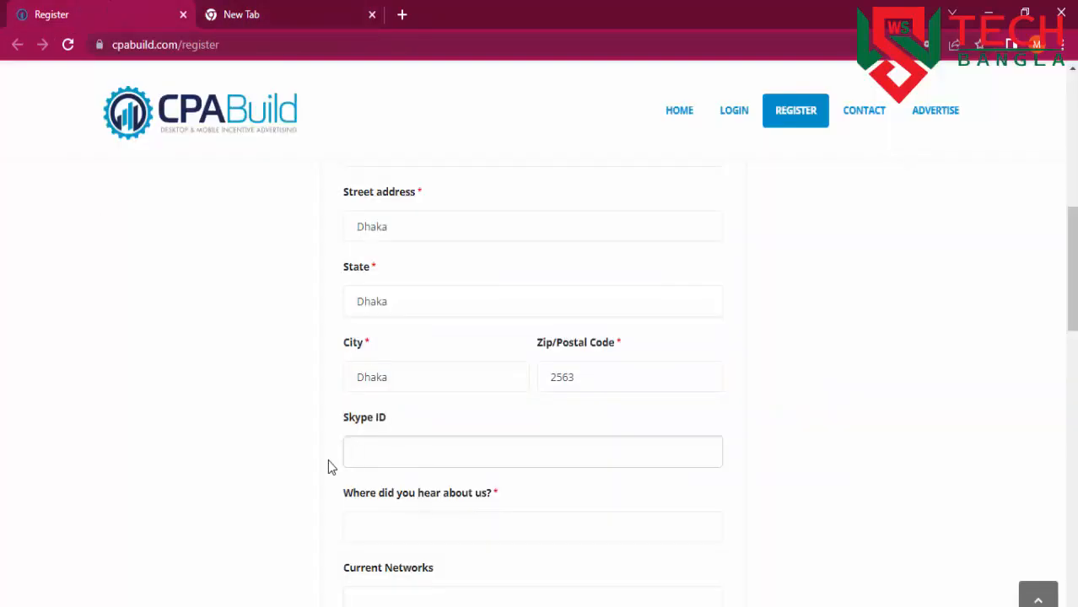
right_click(353, 454)
left_click(446, 319)
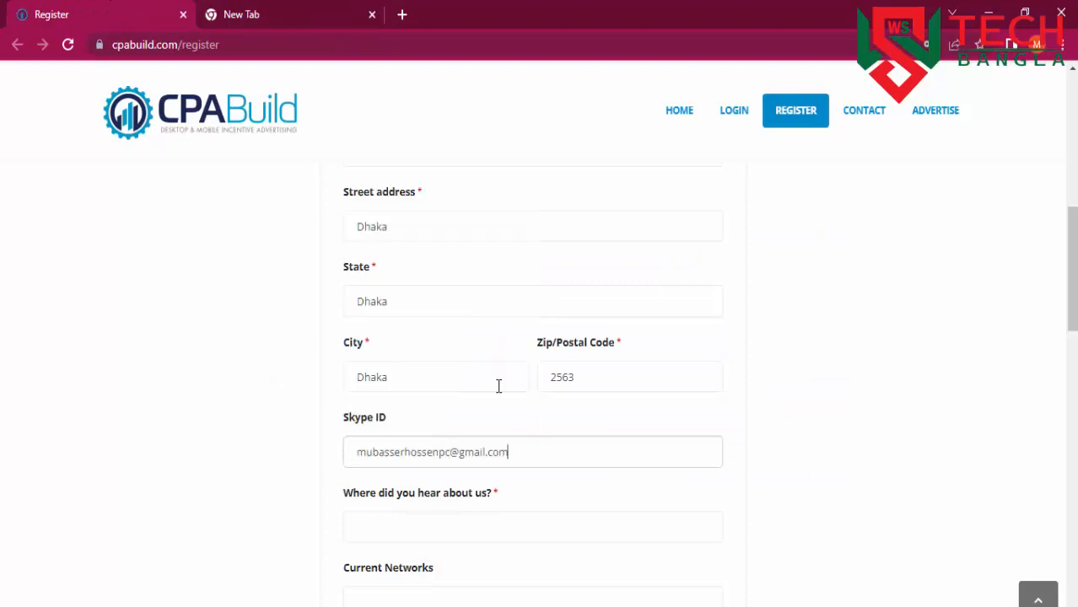
Answer 'Where did you hear about us?' with YouTube and mark the Current Networks area for a screenshot.
scroll(497, 386, "down", 2)
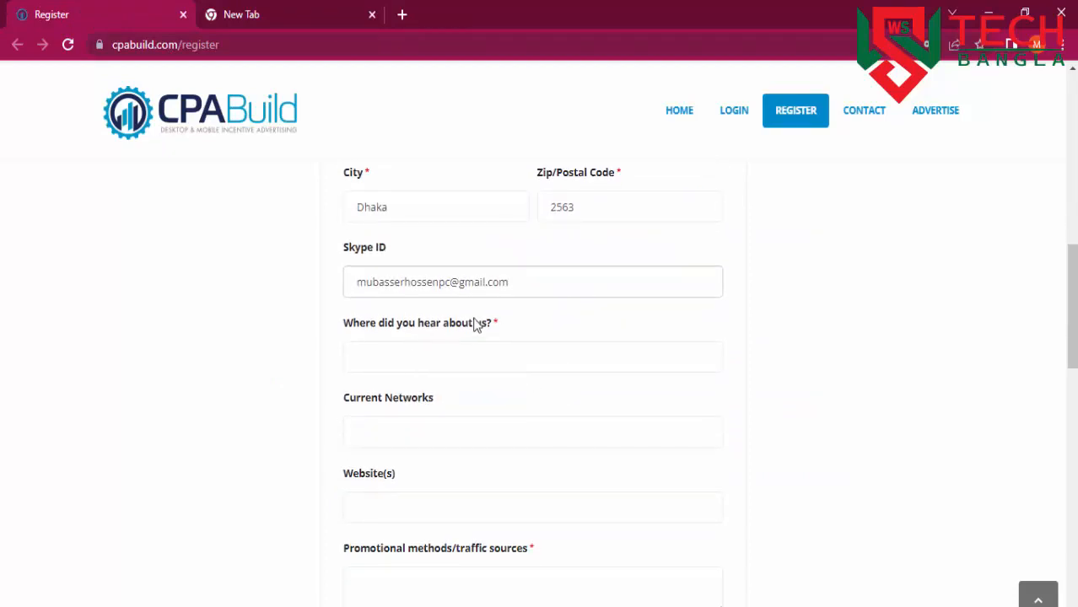
left_click(450, 355)
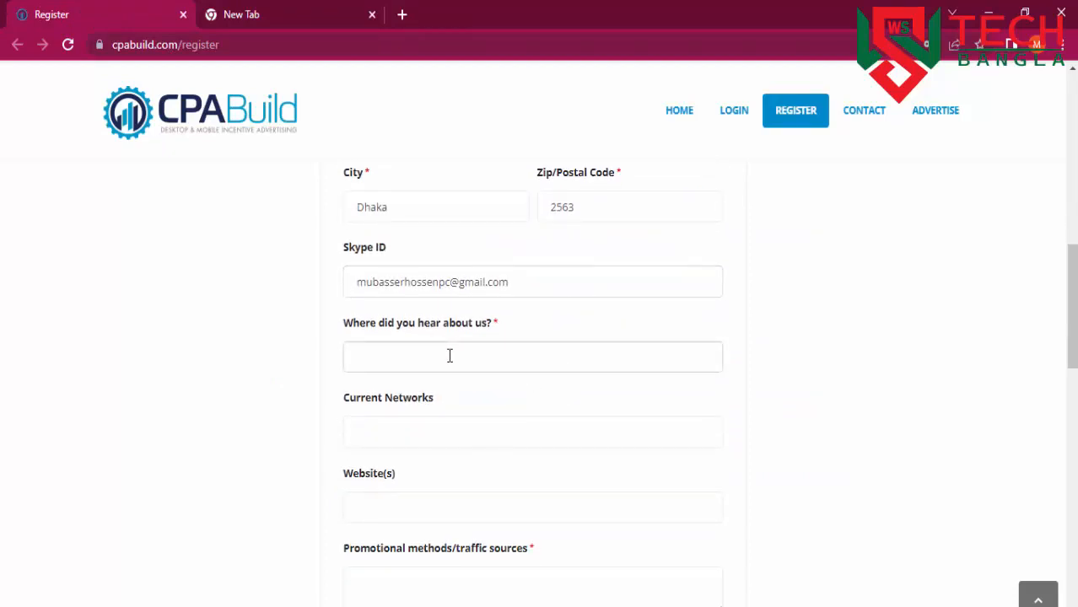
type("Youtubwe")
key("BackSpace")
key("BackSpace")
type("e")
right_click(378, 359)
left_click(390, 372)
scroll(465, 337, "down", 1)
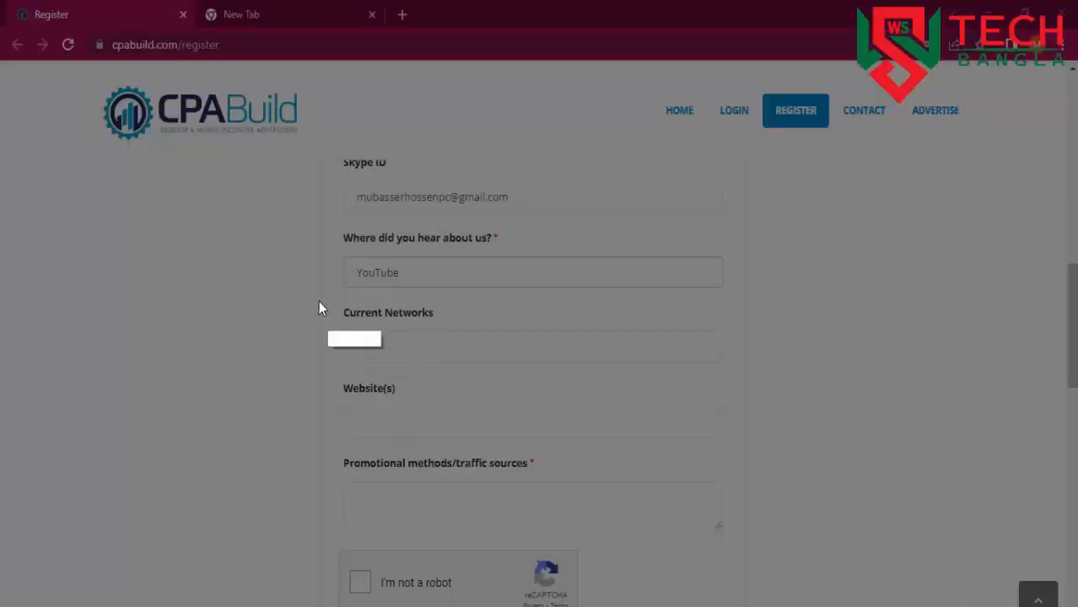
mouse_move(325, 294)
left_mouse_down()
mouse_move(730, 401)
mouse_move(742, 376)
left_mouse_up()
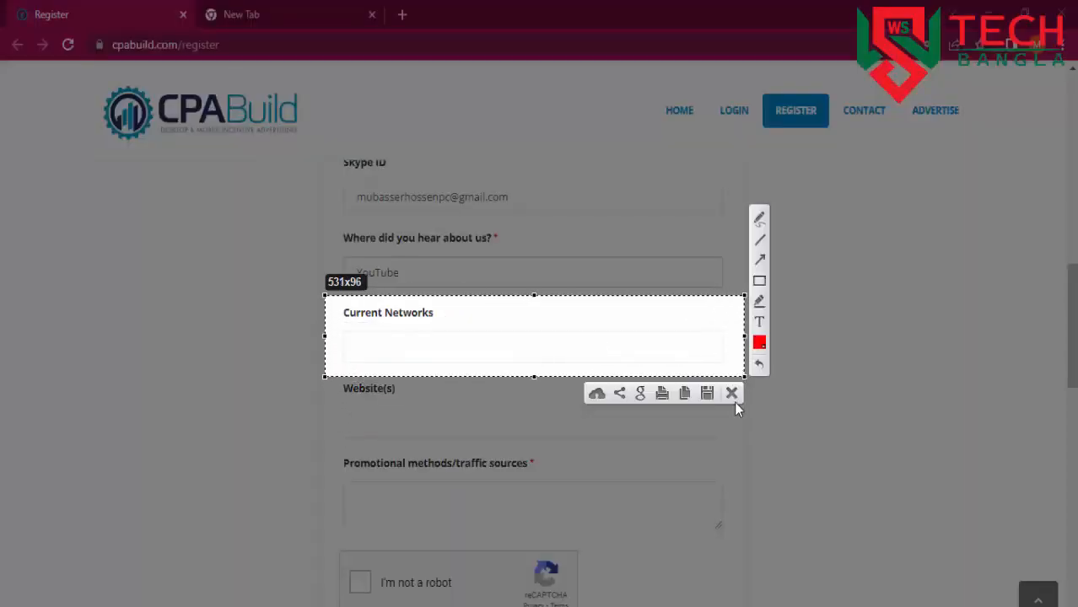
Search Google for 'bilogin' in a new tab and scroll through the results.
left_click(733, 393)
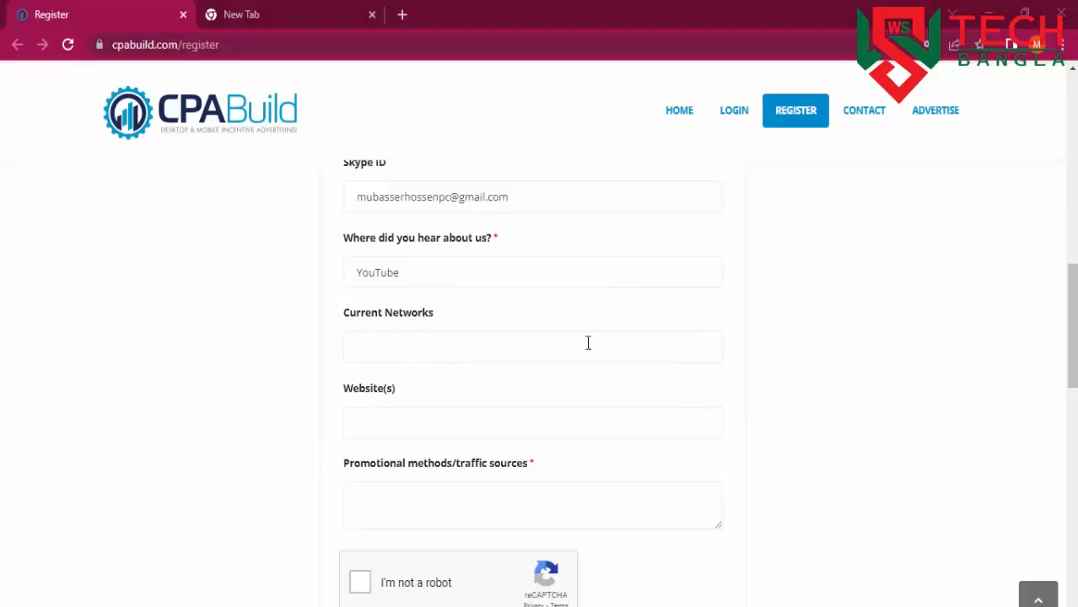
left_click(419, 423)
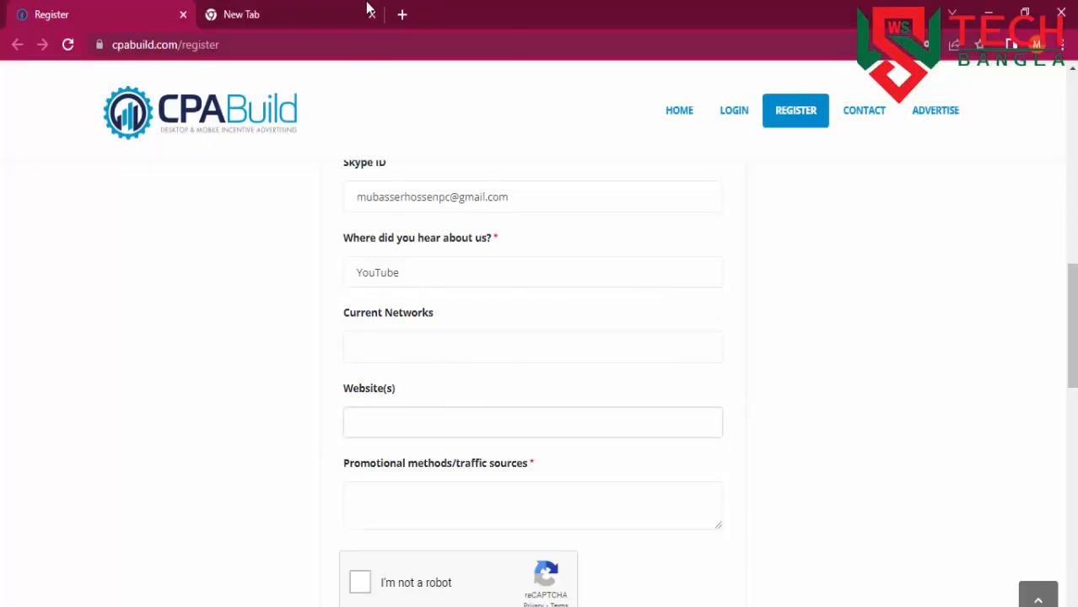
left_click(406, 17)
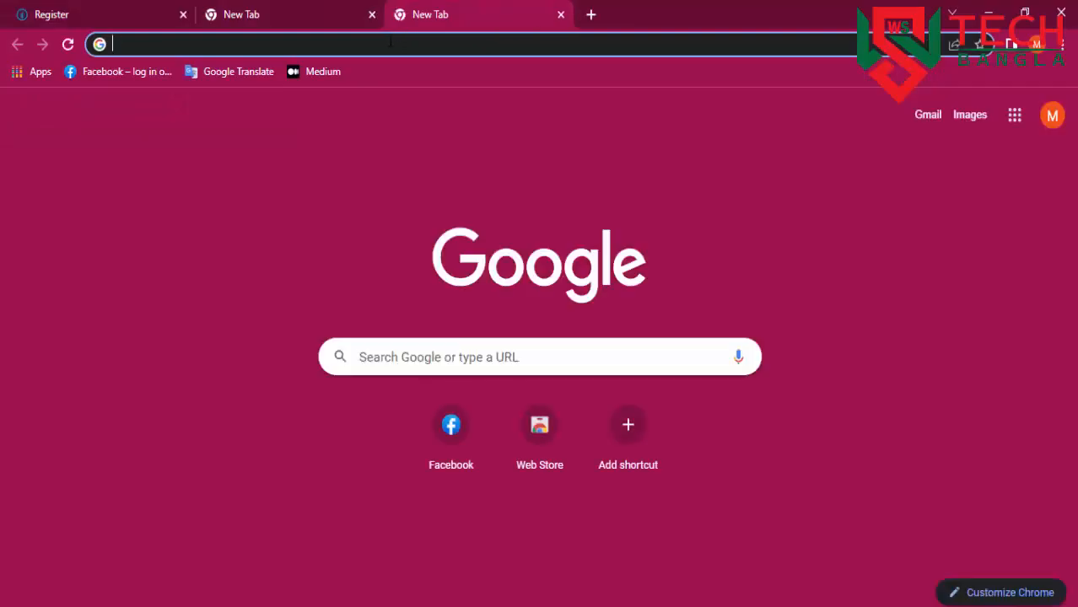
type("bloginbgtf")
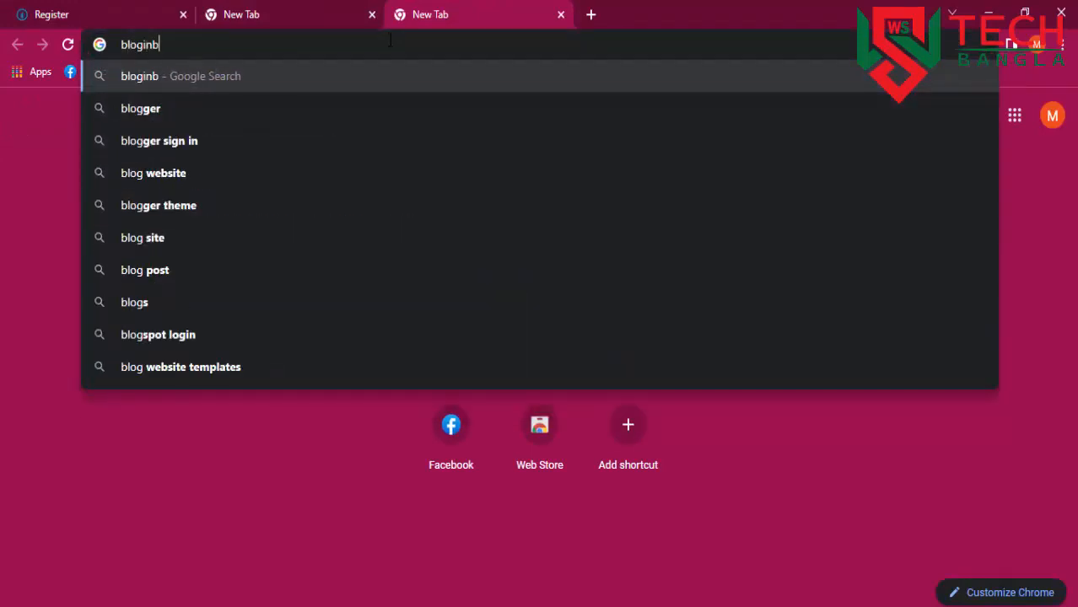
key("BackSpace")
key("BackSpace")
key("BackSpace")
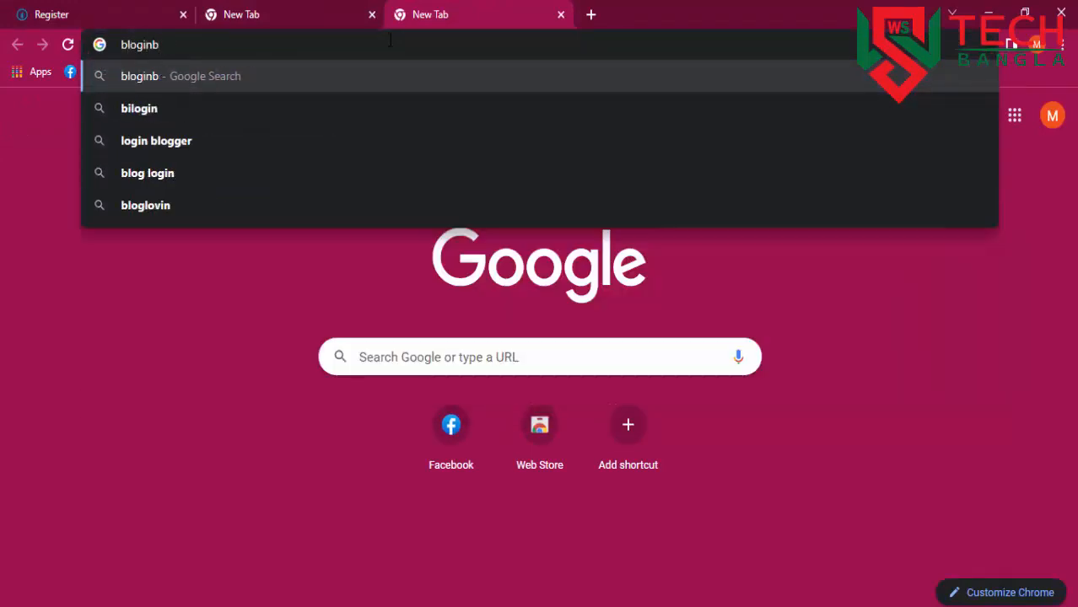
left_click(320, 108)
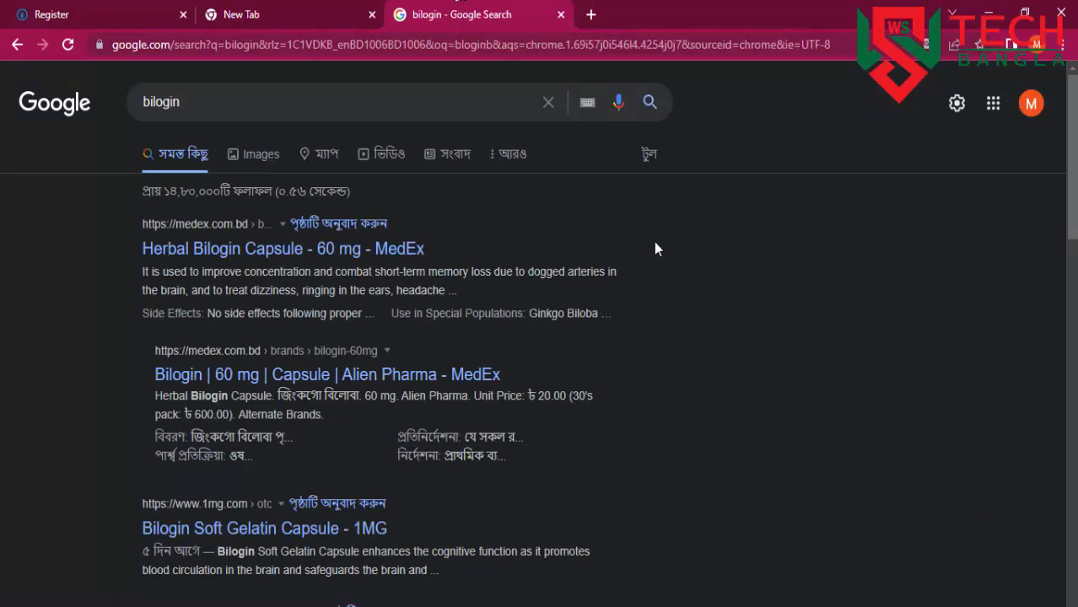
scroll(656, 250, "down", 5)
scroll(656, 248, "down", 2)
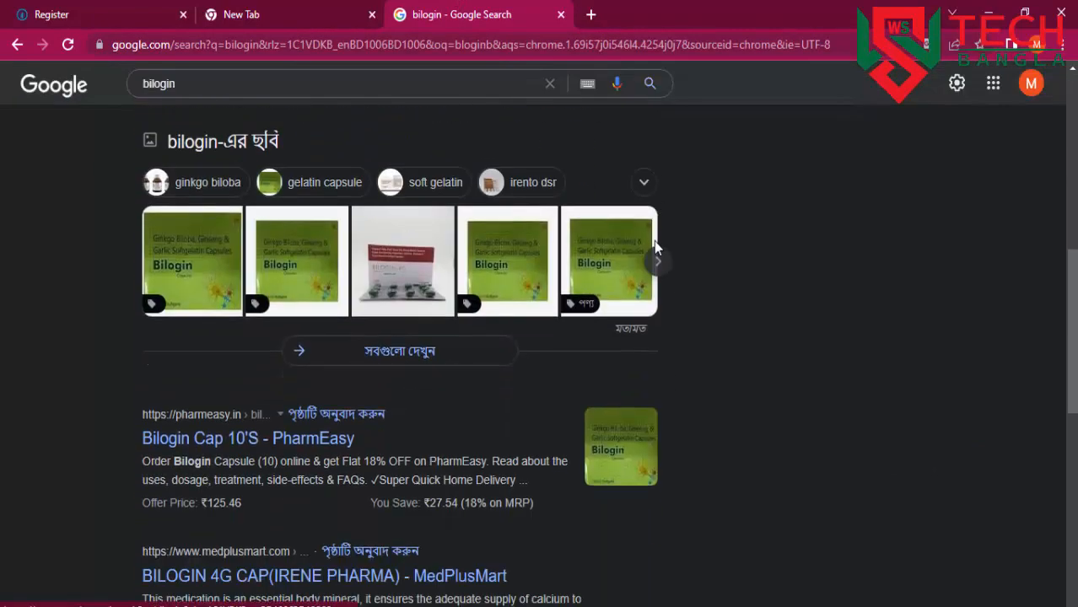
Open PharmEasy's Bilogin product page, trim its URL to the pharmeasy.in home page, and copy that address.
left_click(211, 442)
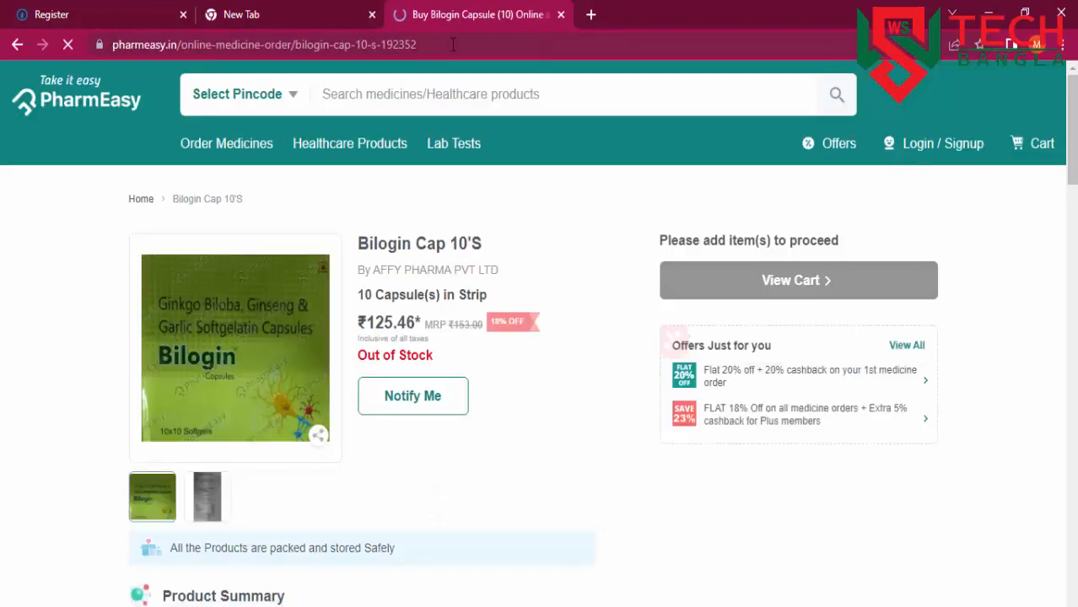
left_click_drag(453, 44, 218, 44)
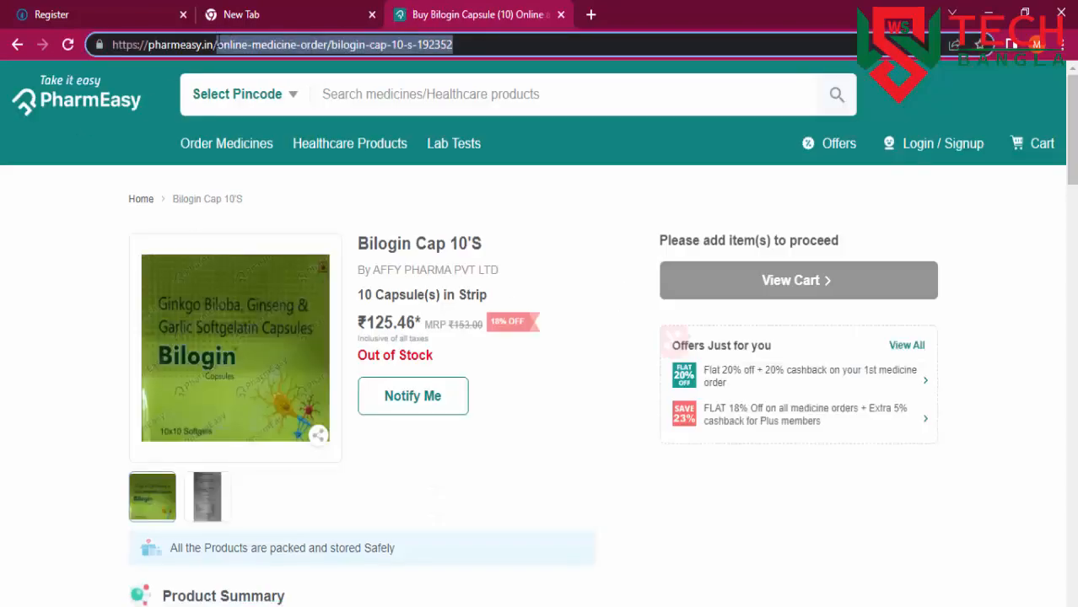
key("BackSpace")
key("Return")
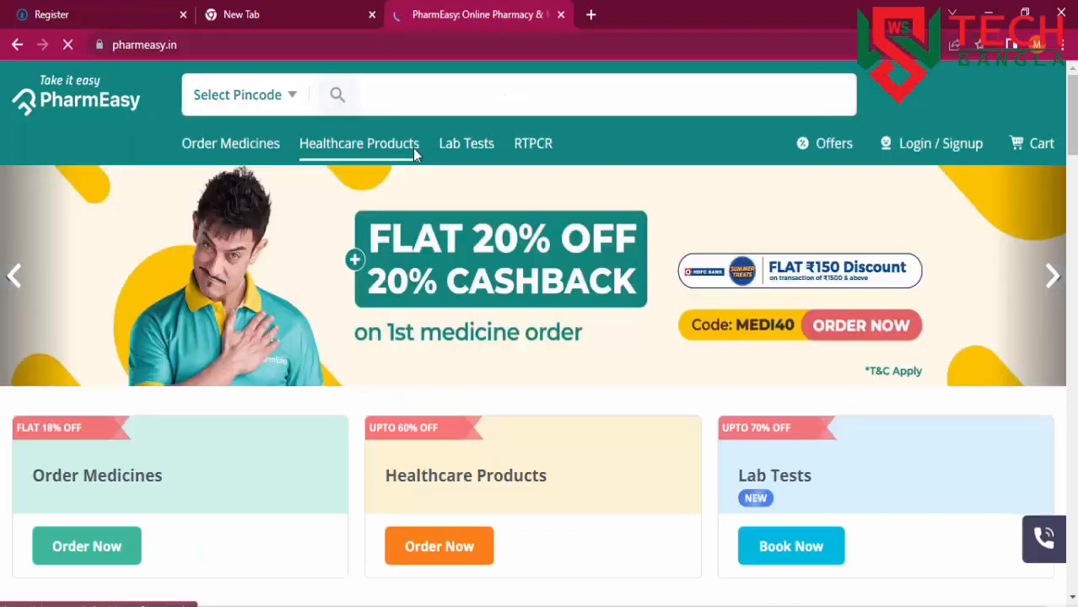
left_click(245, 44)
key("ctrl+c")
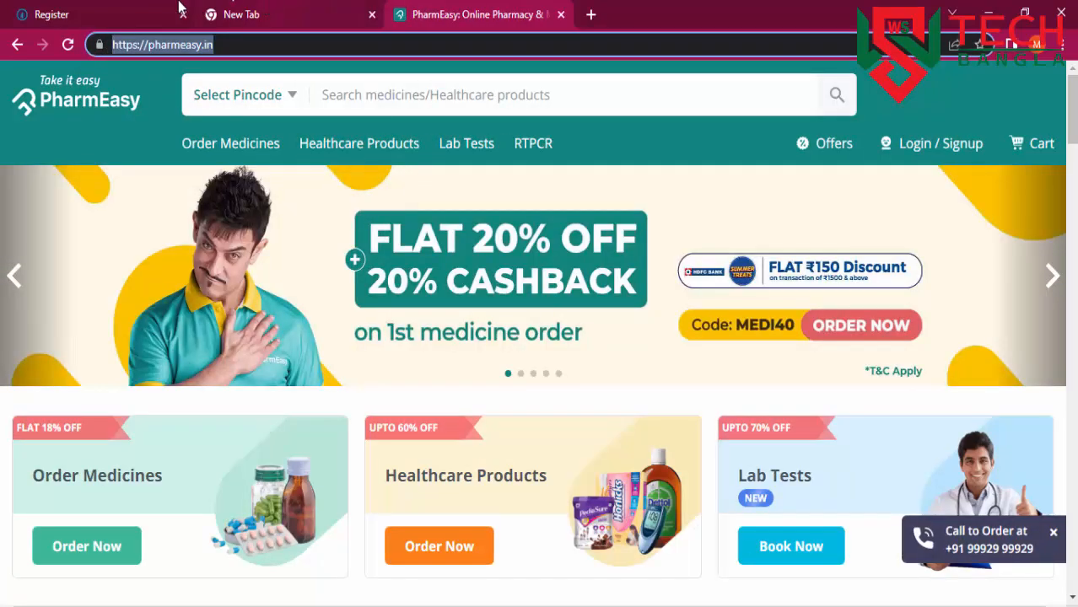
left_click(96, 8)
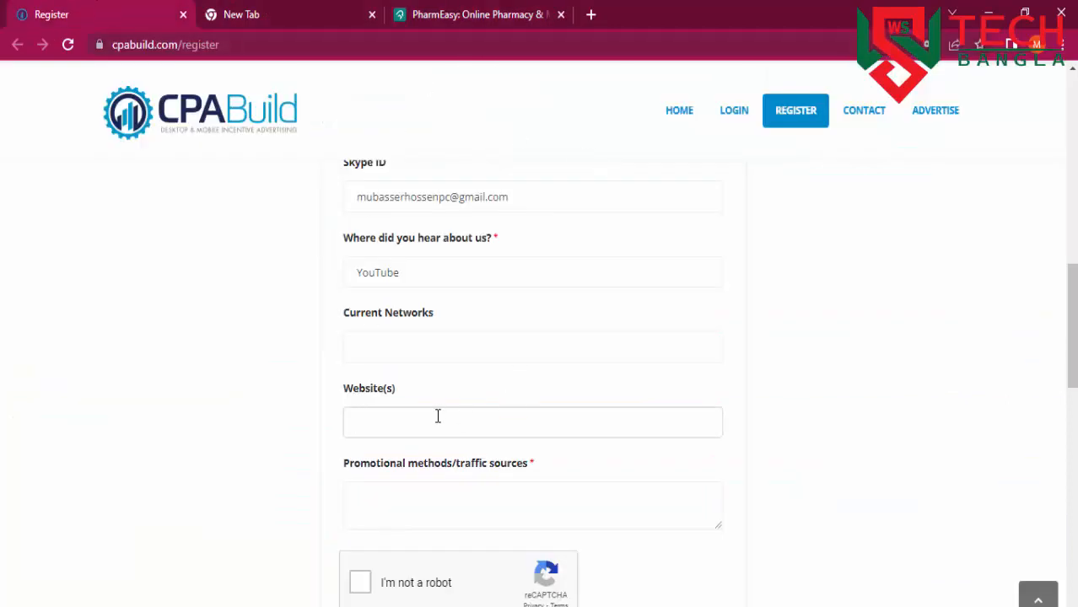
Paste the PharmEasy address into Website(s) and list traffic sources: Facebook, YouTube, Google, Bing and ads.
key("ctrl+v")
scroll(438, 416, "down", 1)
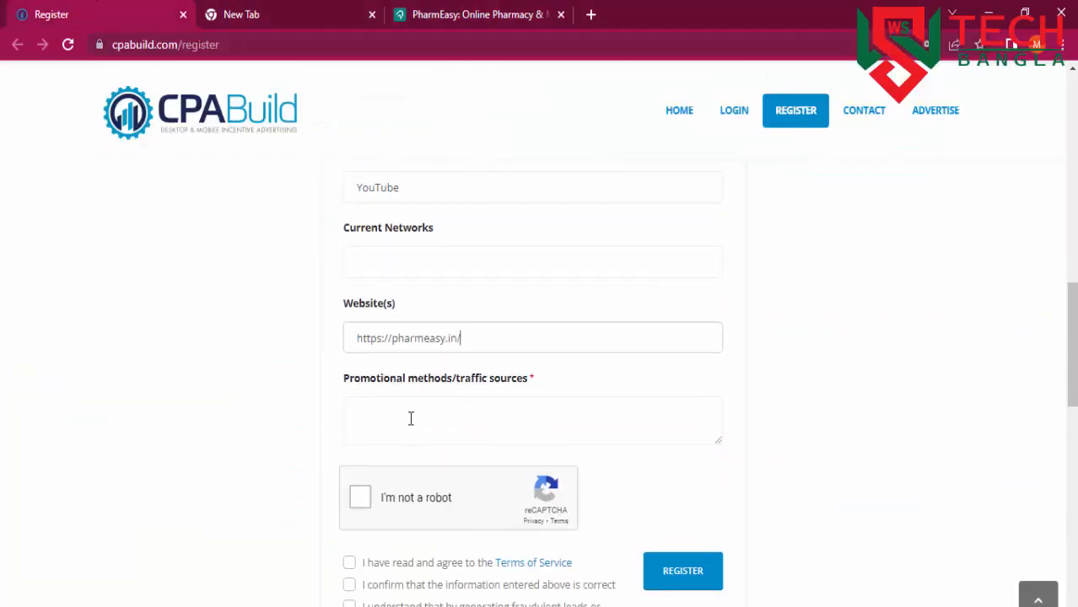
left_click(403, 418)
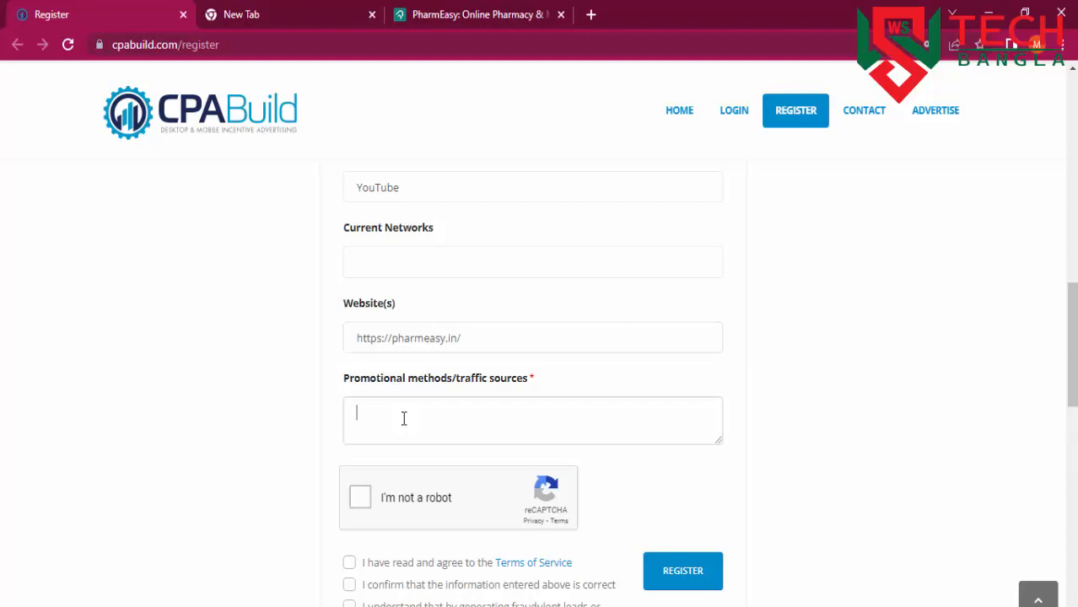
type("Facebook,")
type("Youtube, Google")
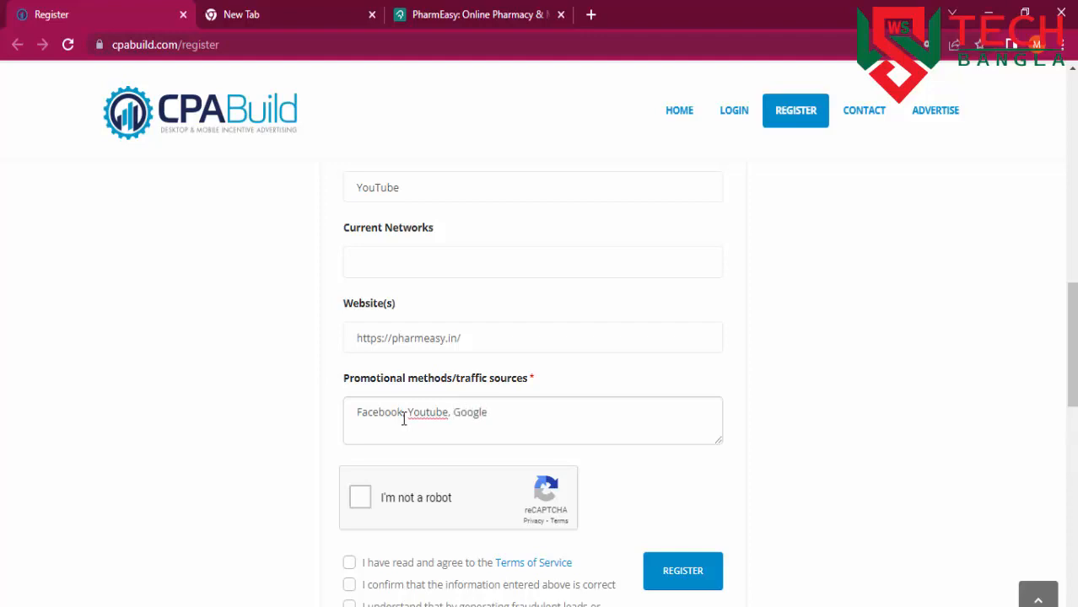
type(", Bing, Facebook ads,")
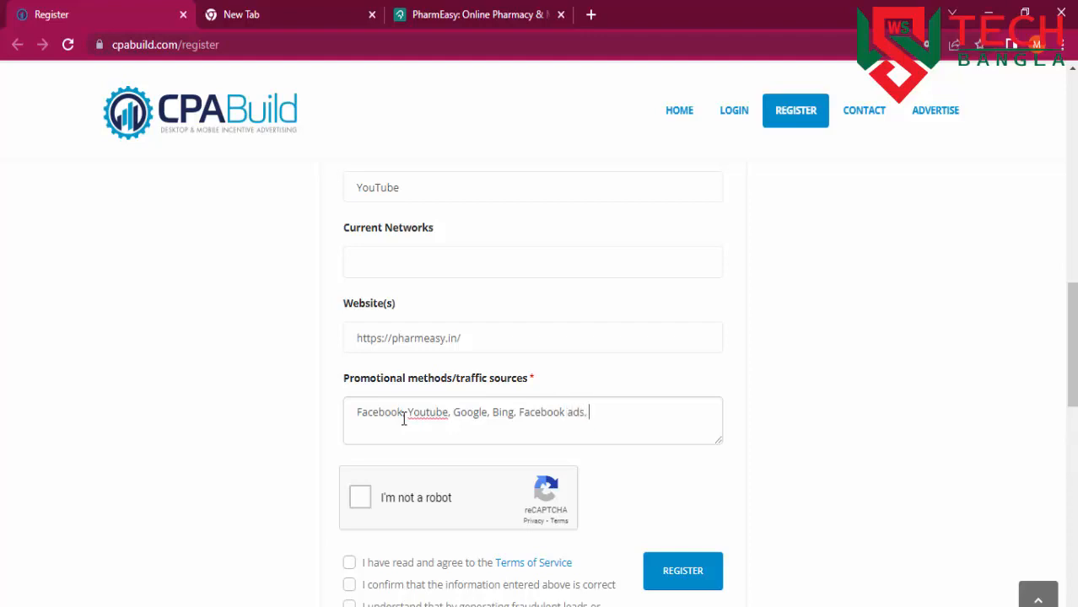
type(" Youtube ads, Goog")
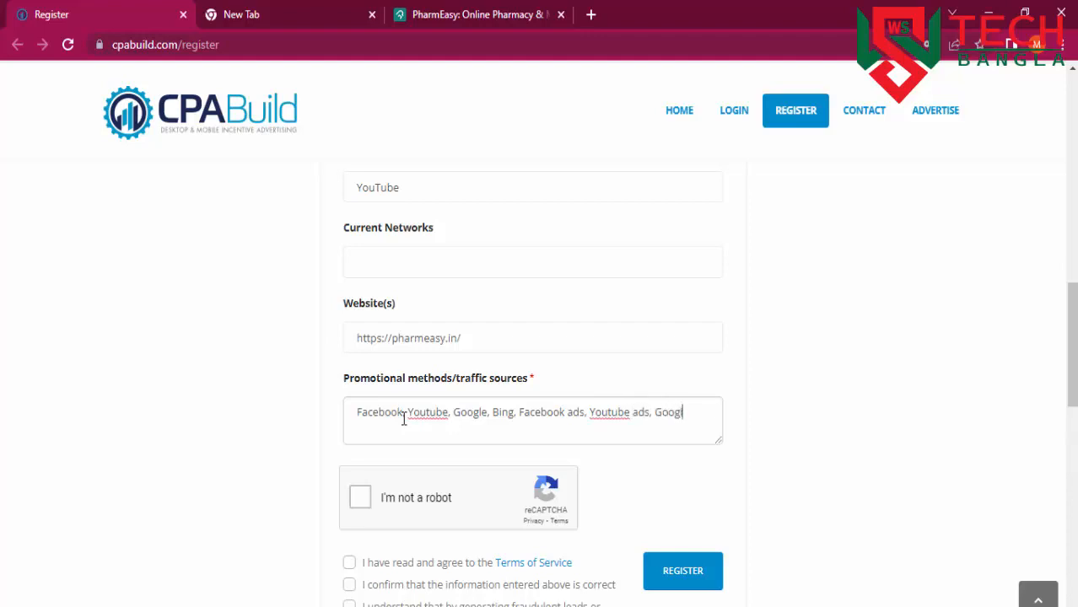
type("le ads, etc..")
Tick reCAPTCHA and the agreement boxes, submit the registration, and dismiss the Success message.
scroll(405, 405, "down", 1)
left_click(361, 413)
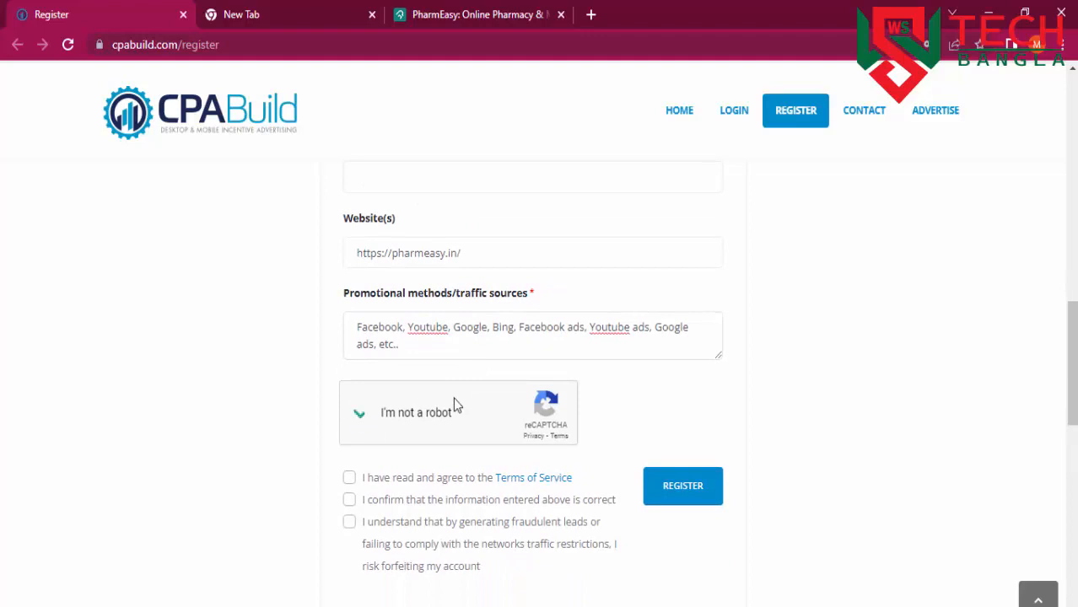
left_click(349, 479)
left_click(350, 524)
left_click(659, 493)
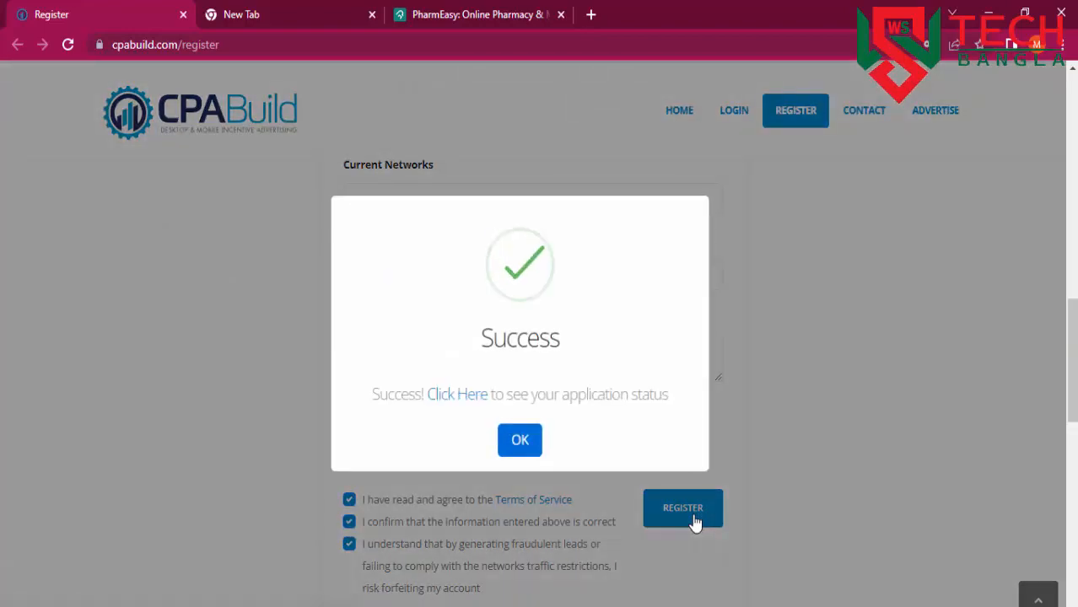
left_click(519, 442)
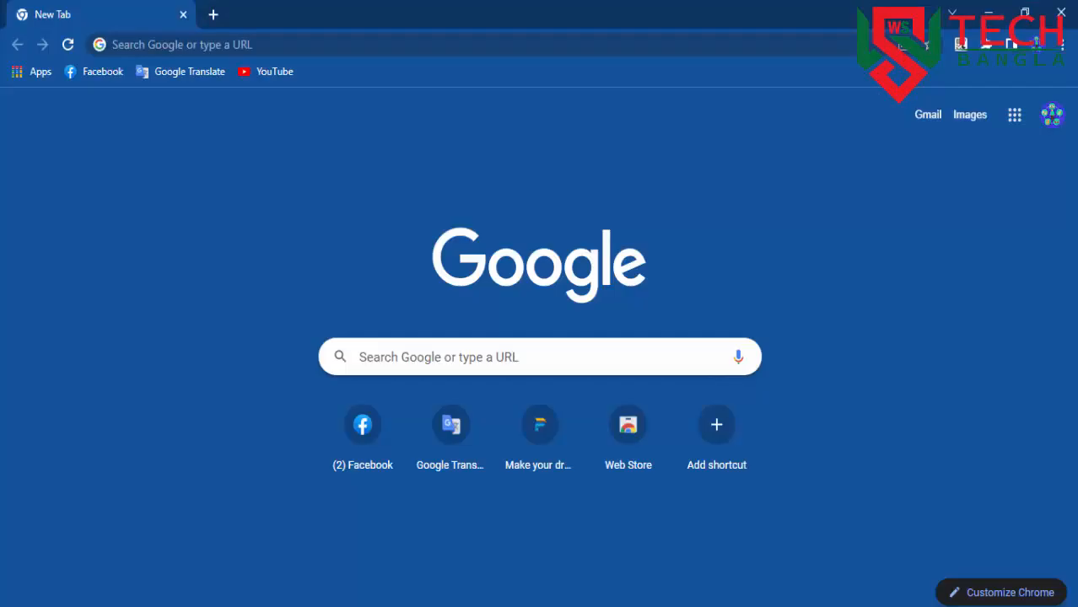
In Gmail, open CPABuild's Verify Email message and follow its Verify Email Address link.
left_click(940, 115)
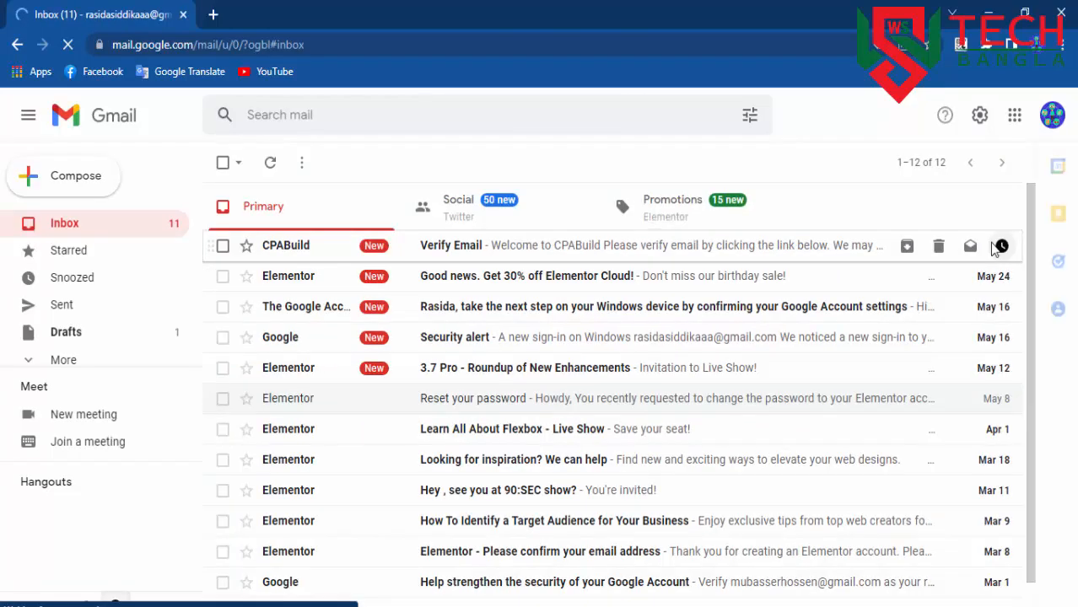
left_click(450, 245)
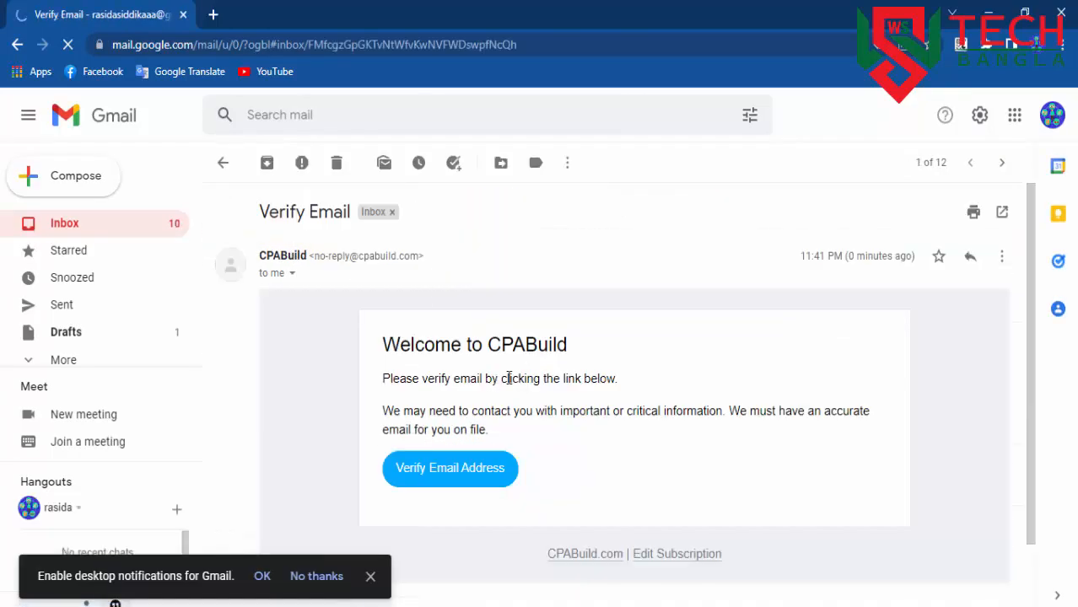
left_click(462, 471)
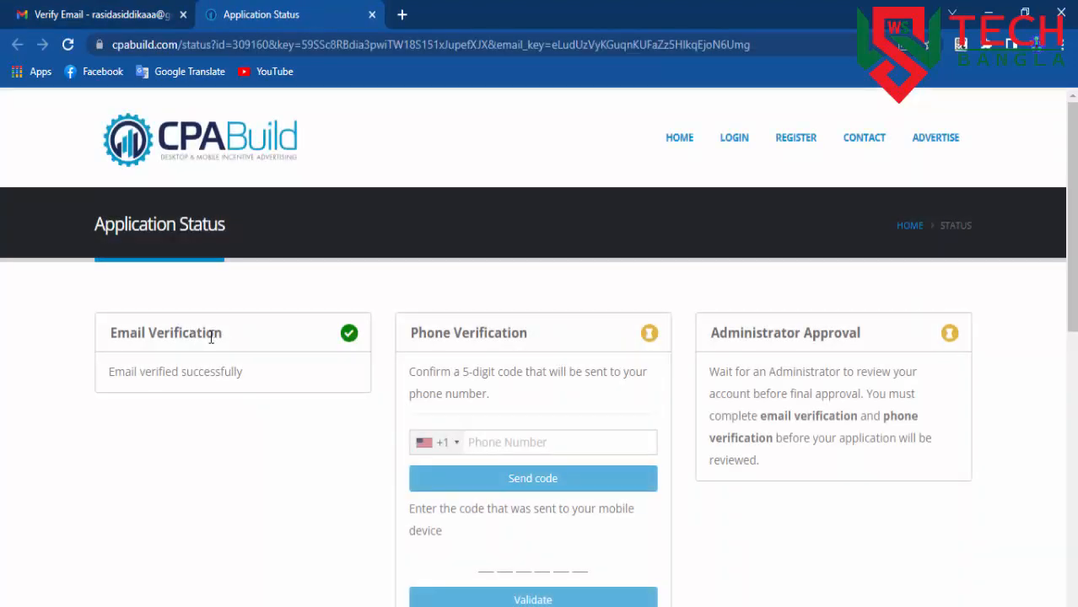
Set the phone country code to Bangladesh +880.
left_click(438, 454)
scroll(478, 379, "down", 5)
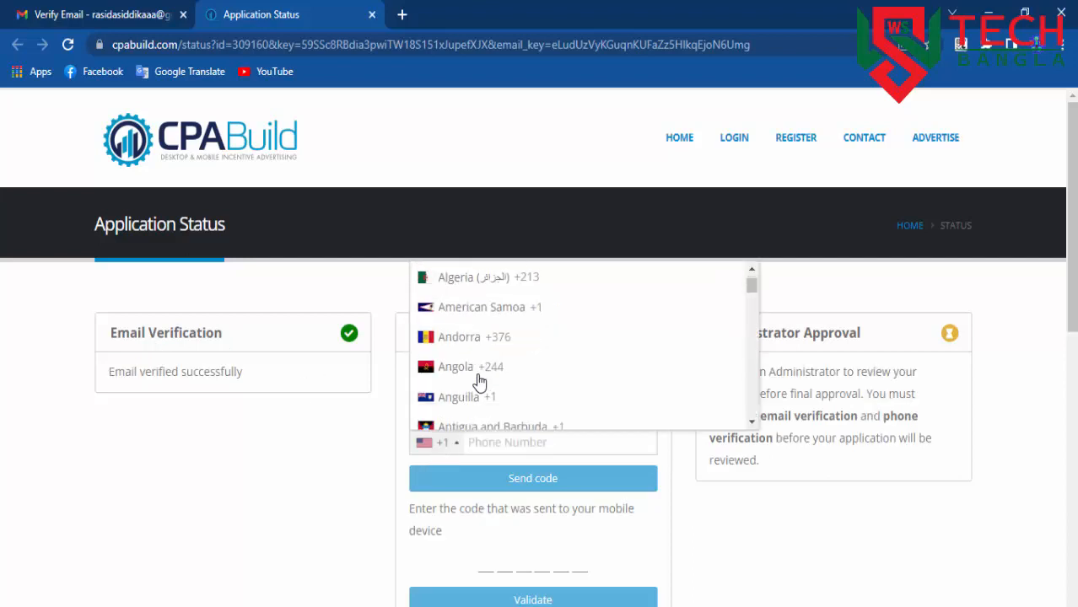
scroll(477, 379, "down", 2)
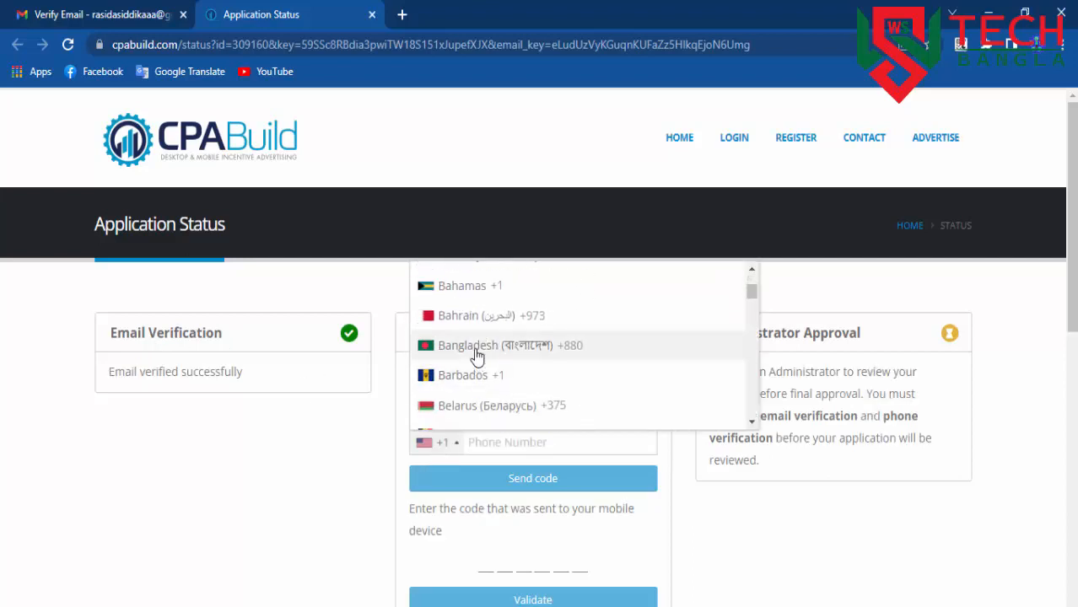
left_click(476, 347)
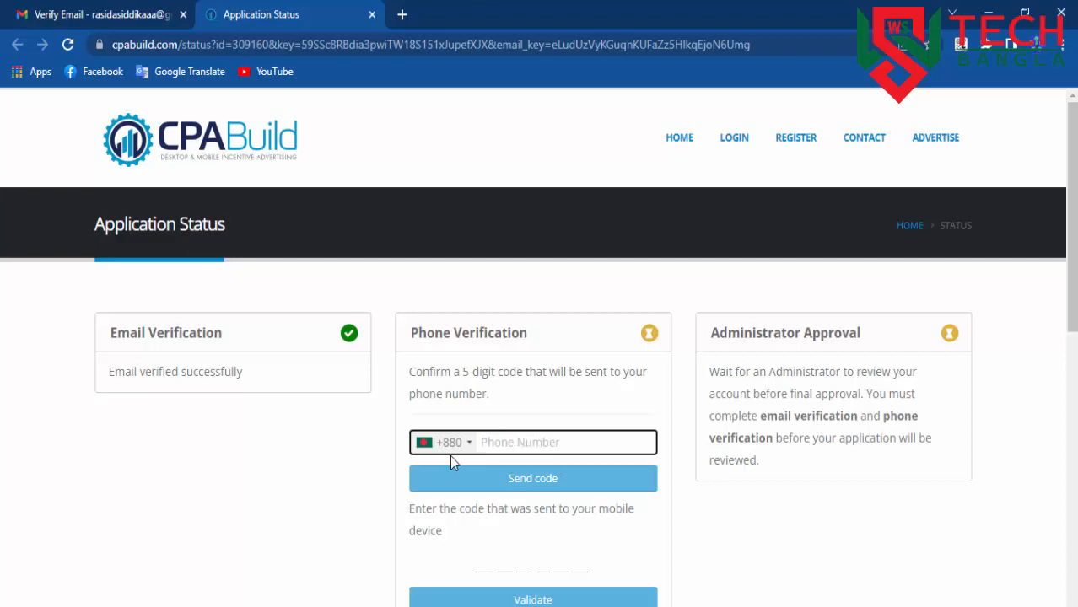
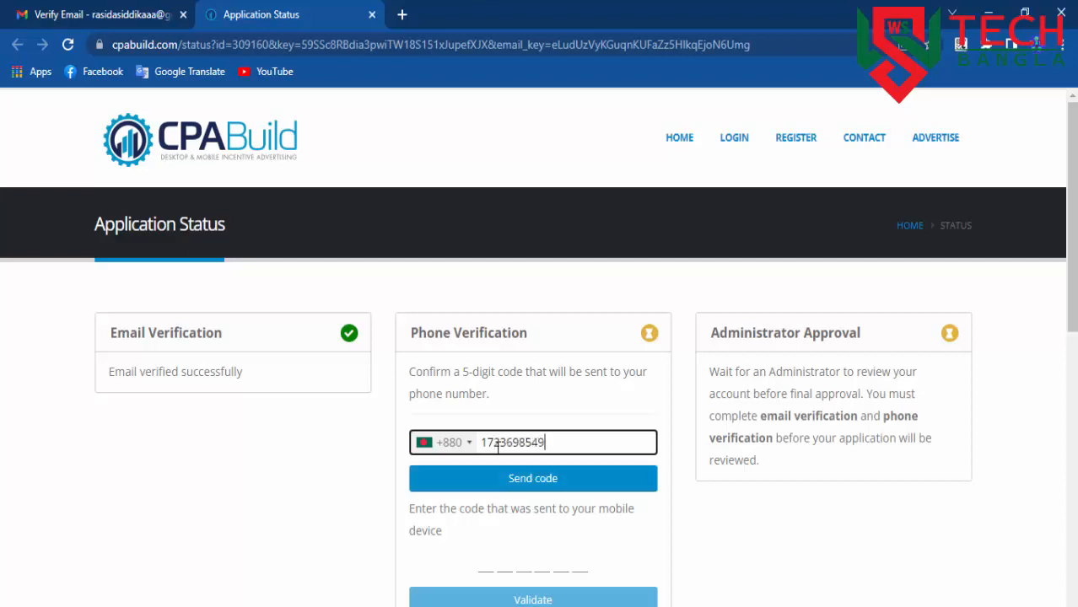
Enter the mobile number, correct the mistyped digits, and send the SMS verification code.
left_click(498, 447)
key("BackSpace")
type("2")
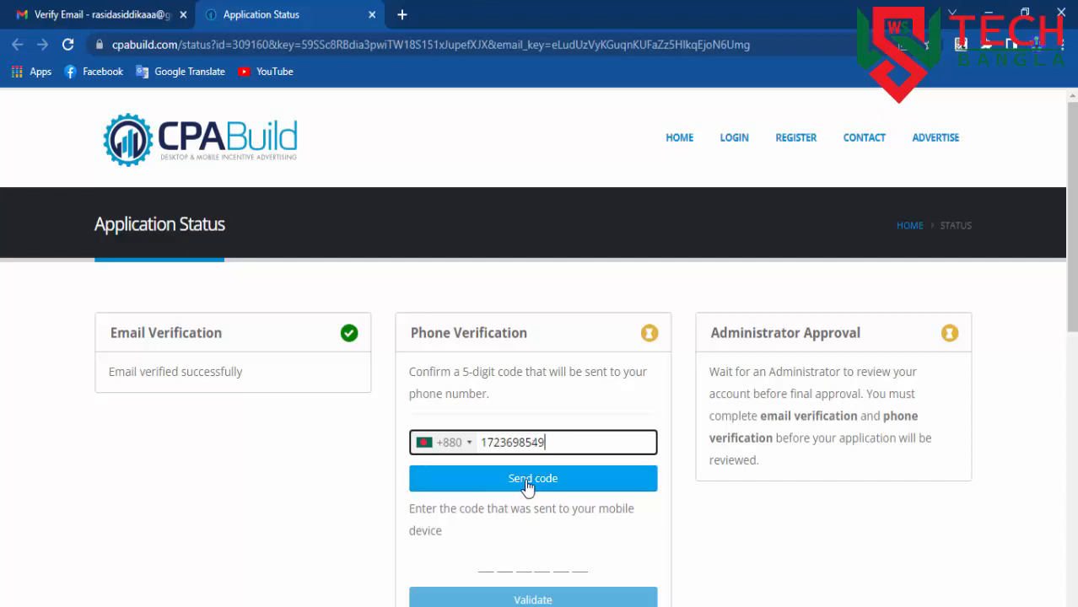
left_click(523, 484)
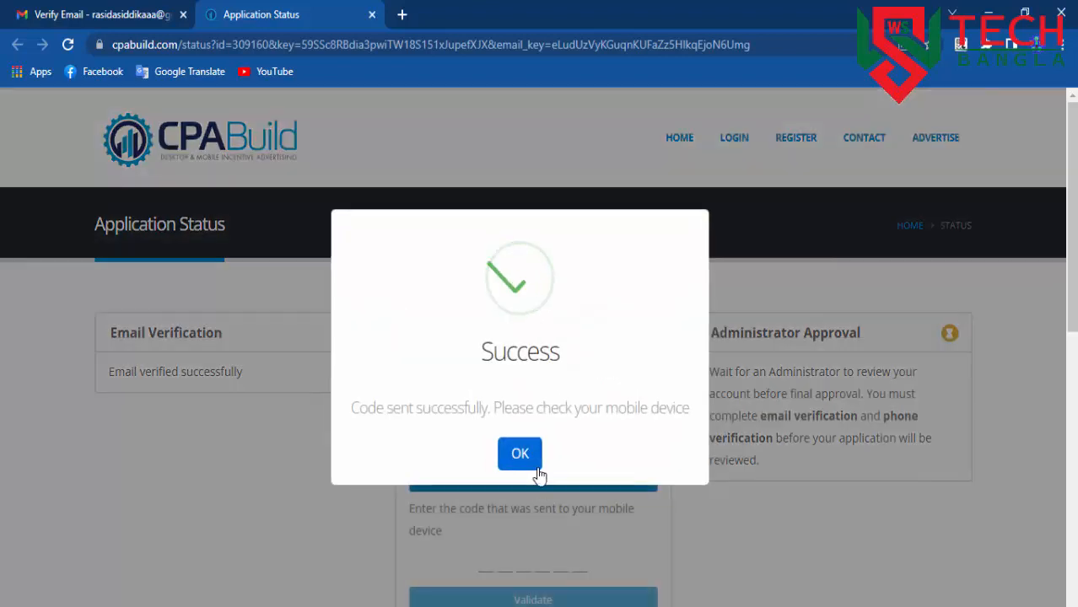
left_click(523, 456)
Enter the six-digit SMS code received on the phone and submit it with Validate.
scroll(524, 458, "down", 2)
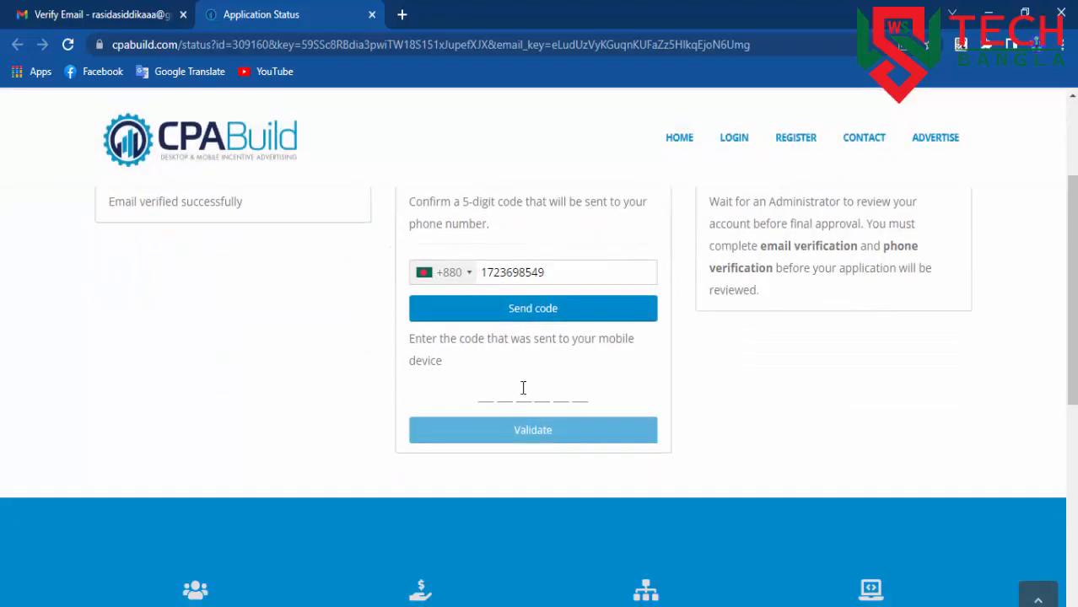
left_click(484, 393)
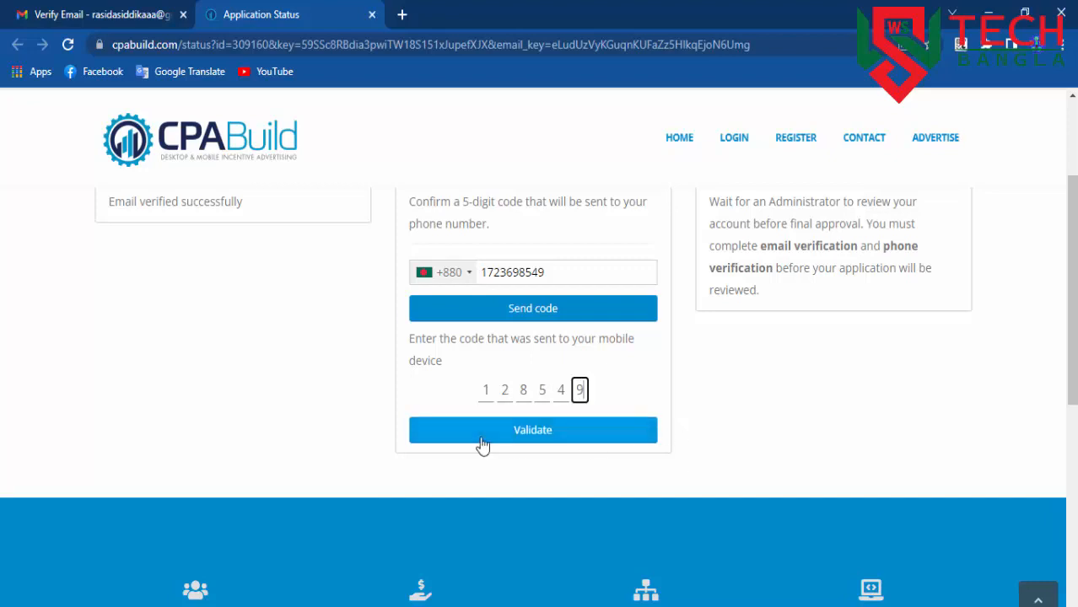
left_click(533, 436)
scroll(537, 447, "up", 2)
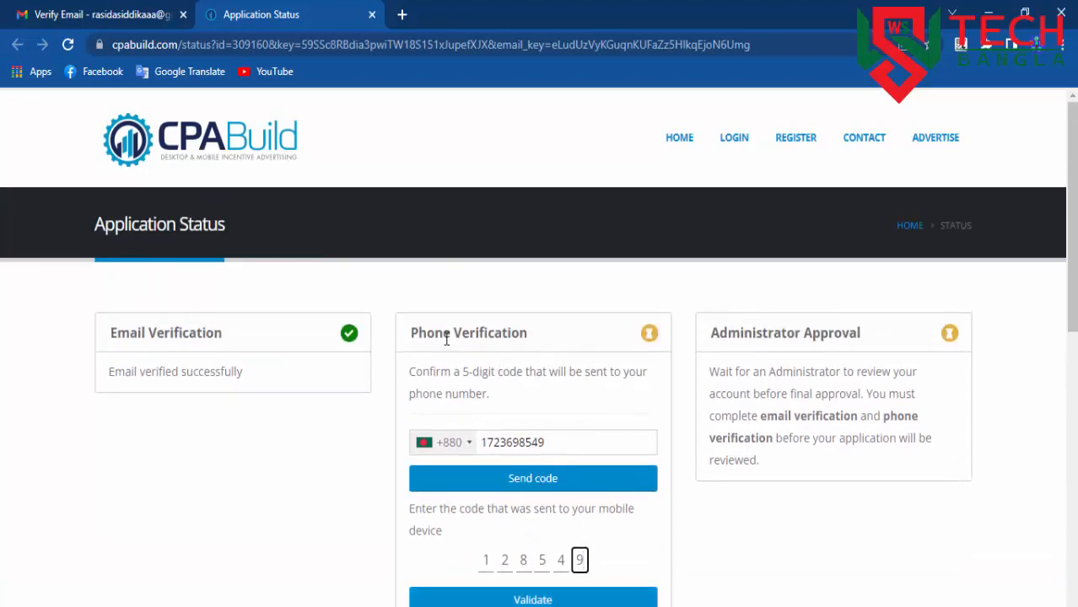
scroll(511, 376, "down", 1)
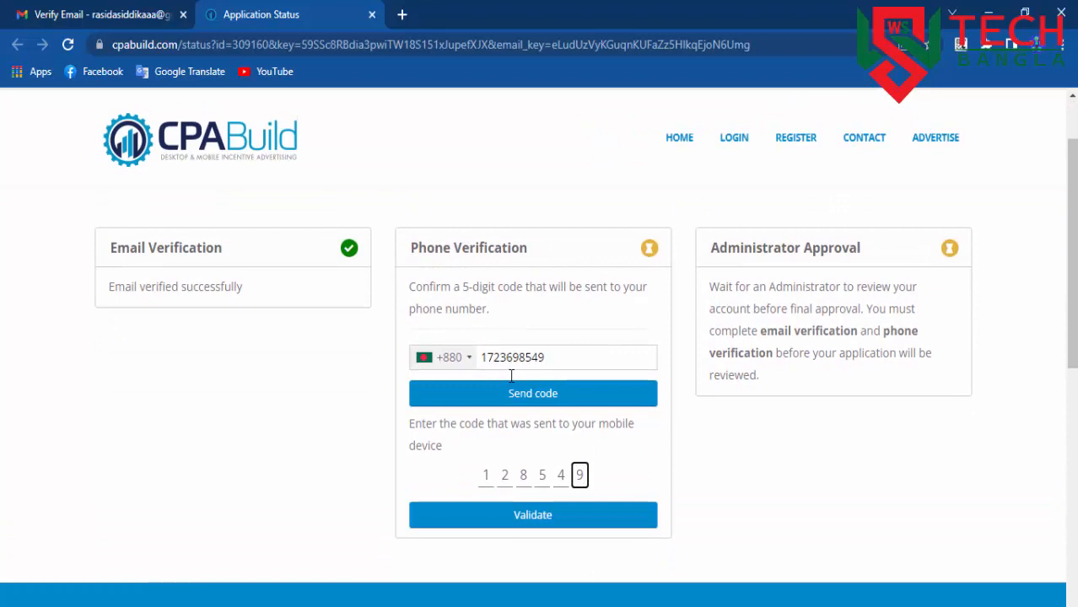
scroll(511, 376, "up", 1)
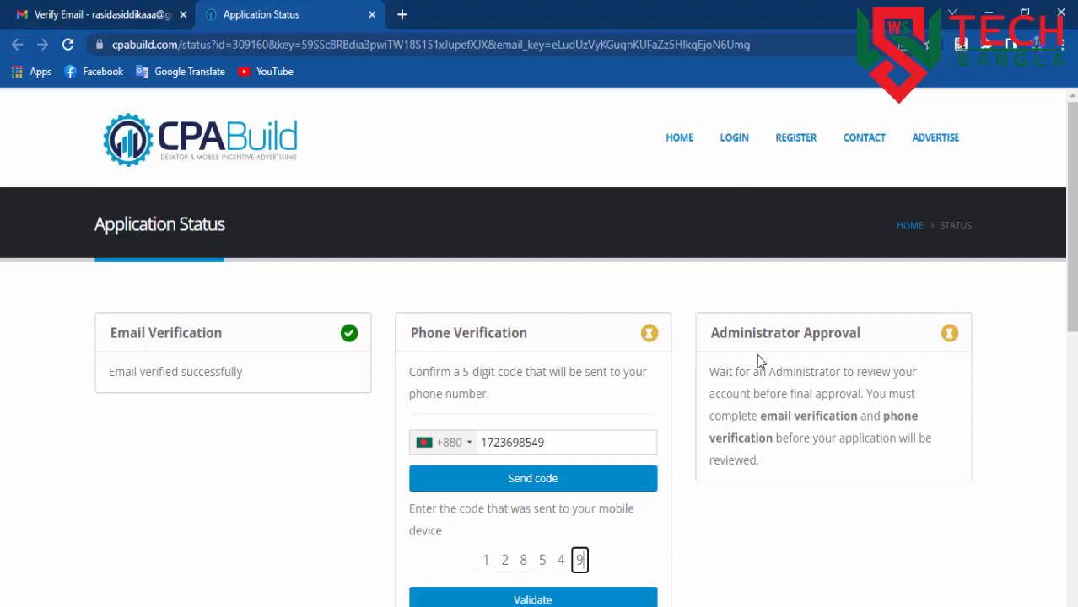
scroll(591, 323, "down", 1)
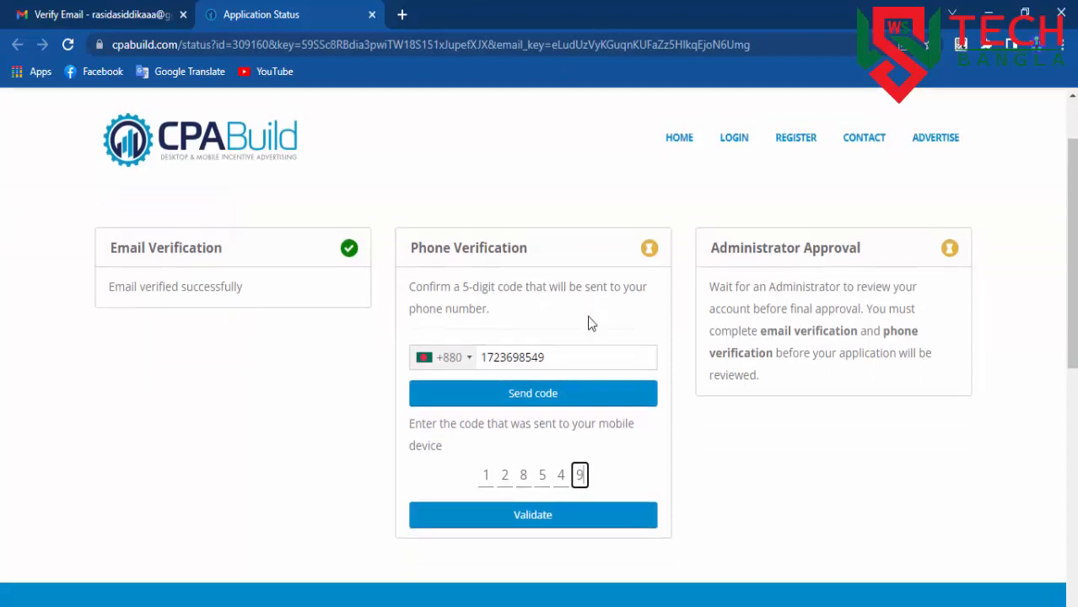
scroll(590, 321, "up", 1)
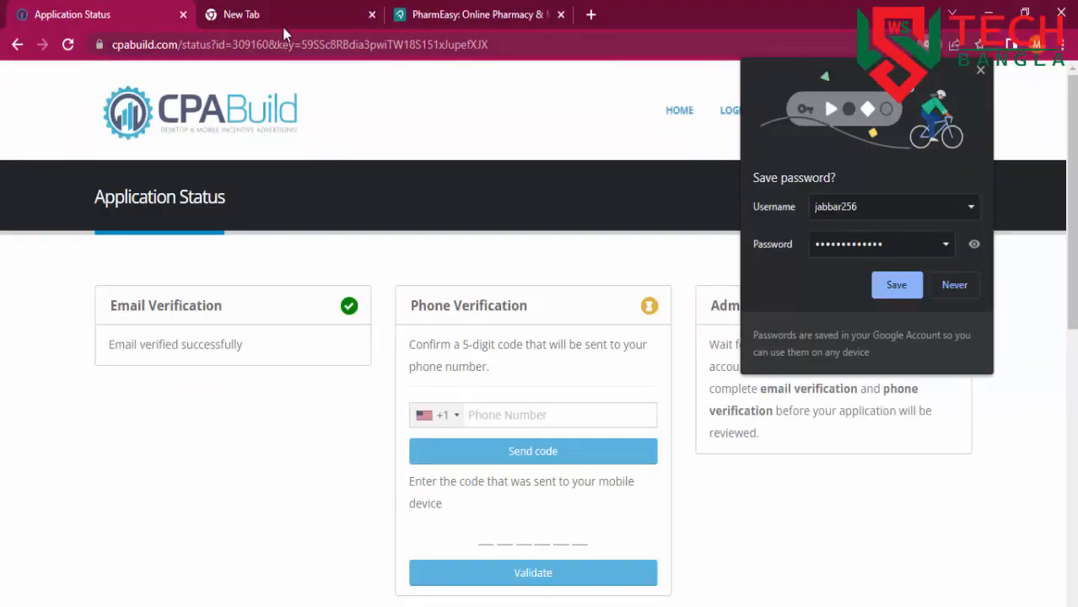
Search Google for 'ws tech bangla' in the new tab and open the Ws Tech bangla YouTube channel.
left_click(285, 26)
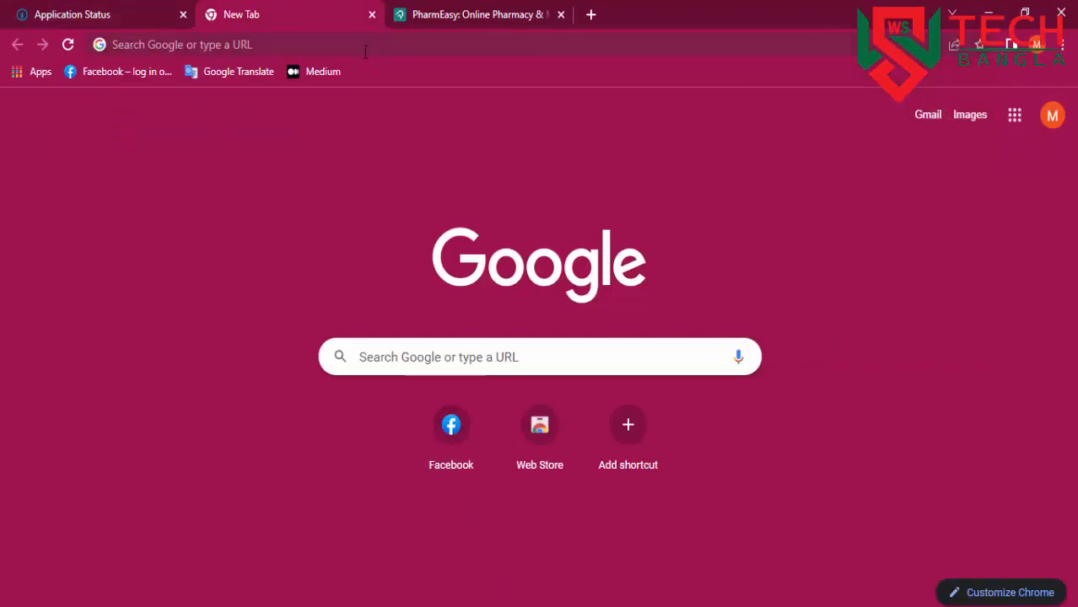
left_click(365, 53)
type("ws")
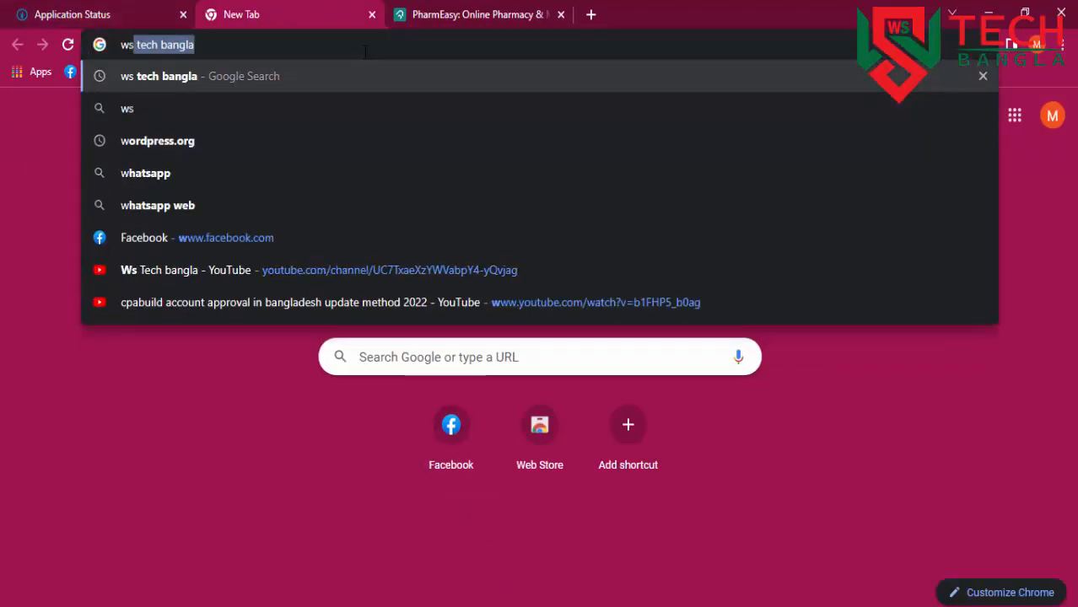
key("Return")
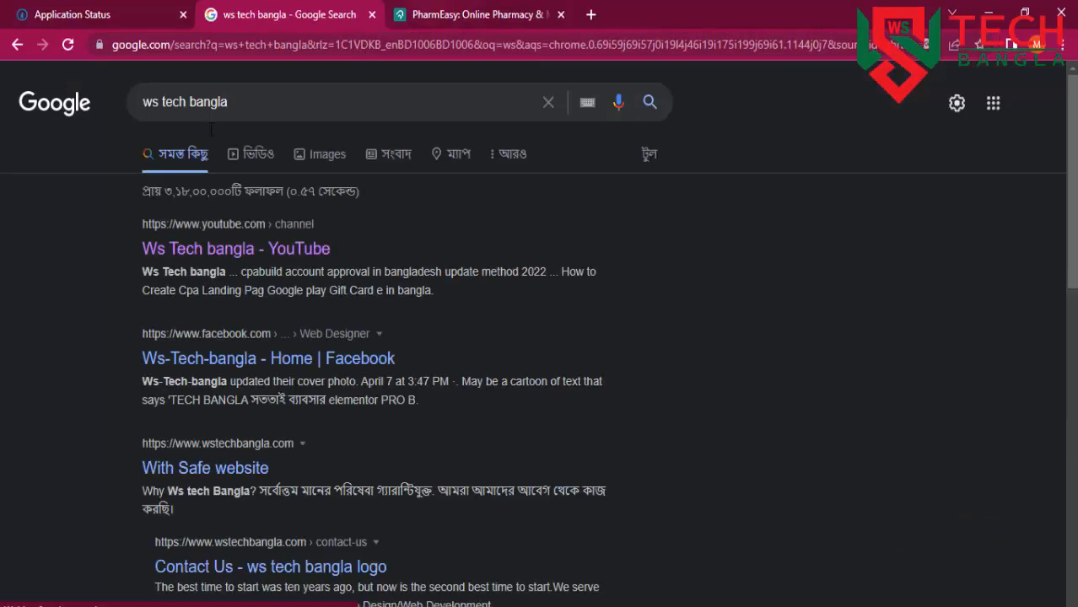
left_click(282, 249)
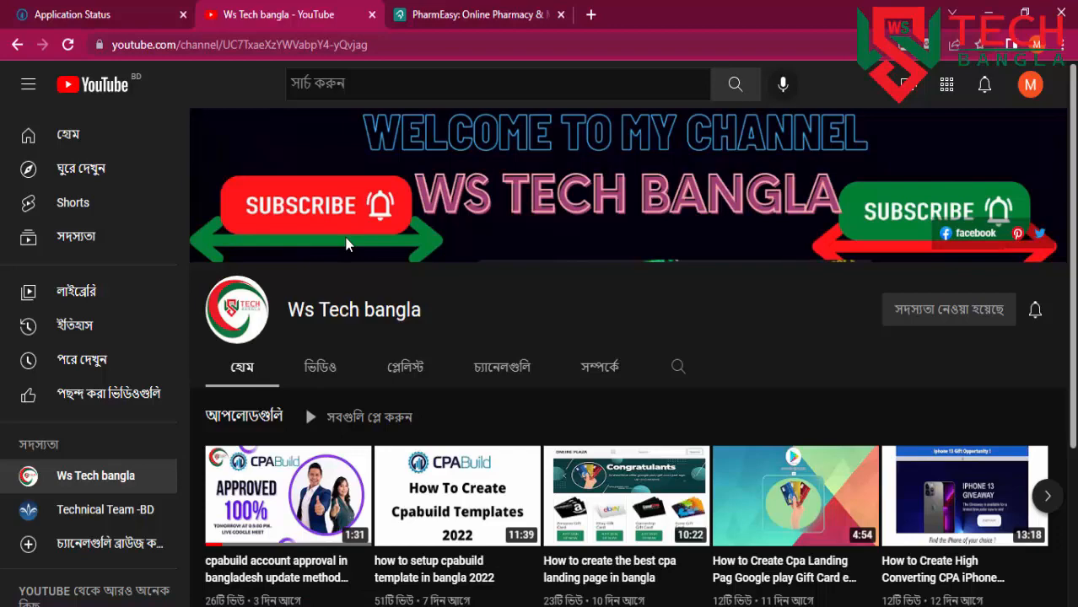
Play the 'cpabuild account approval in bangladesh update method 2022' video, pause it at 0:01, and browse its description.
scroll(337, 253, "down", 3)
left_click(275, 359)
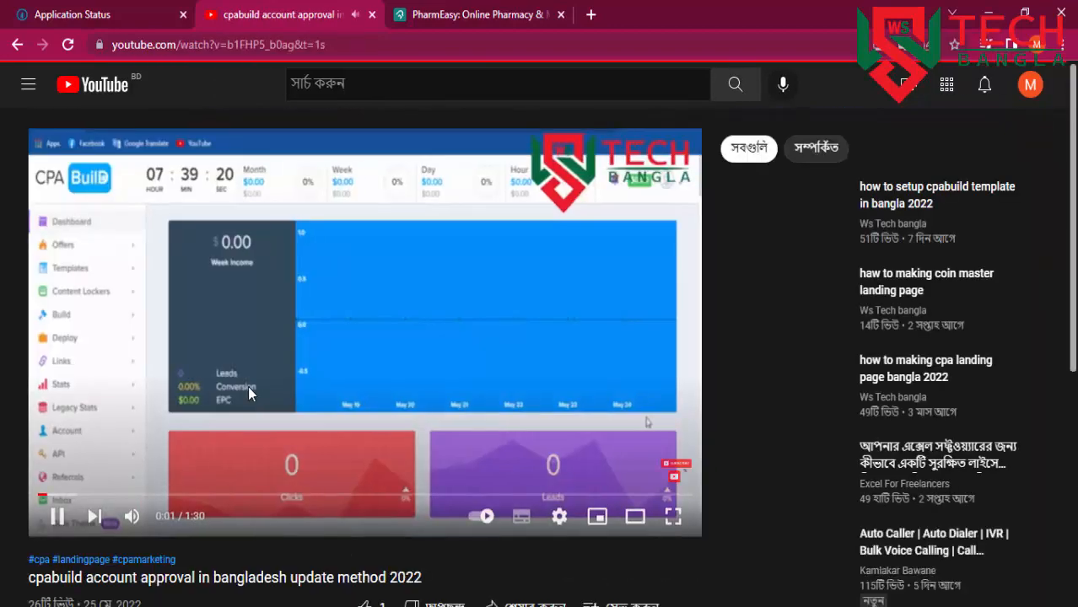
left_click(253, 384)
scroll(258, 381, "down", 3)
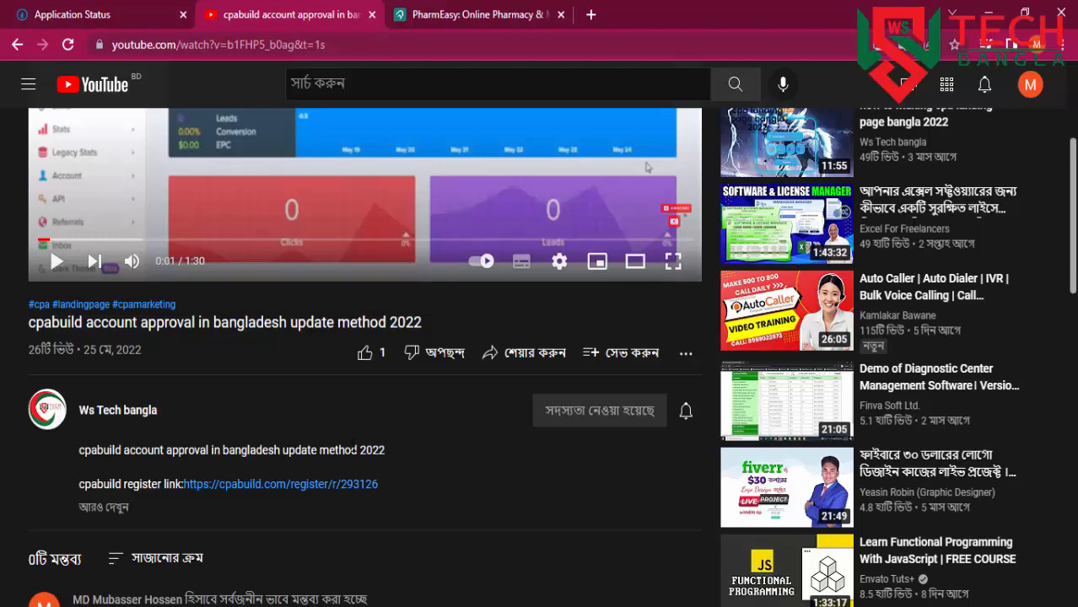
scroll(349, 441, "up", 3)
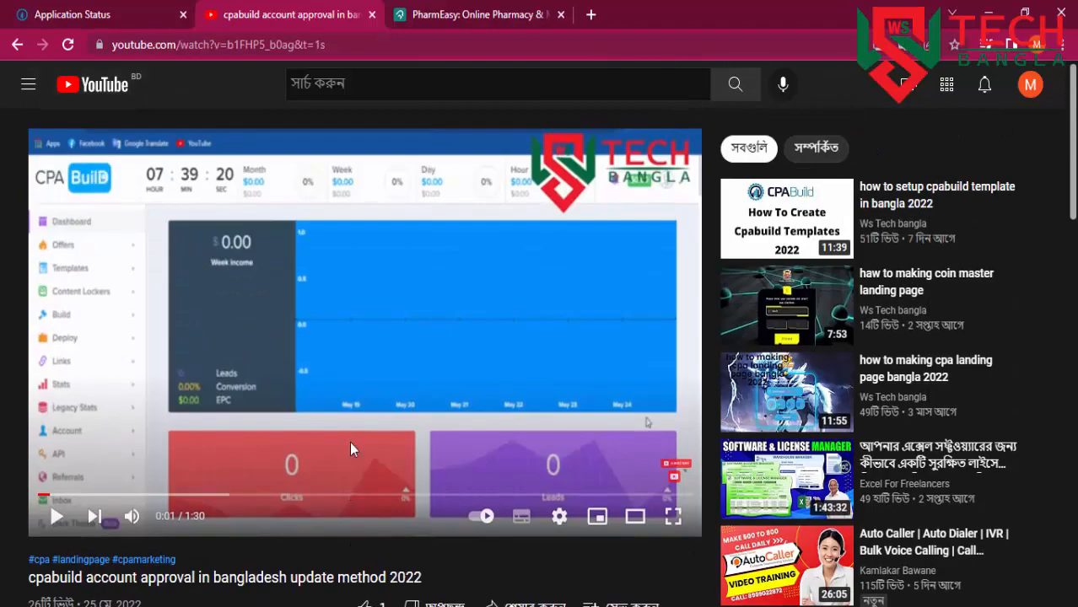
scroll(346, 435, "down", 3)
scroll(342, 407, "up", 3)
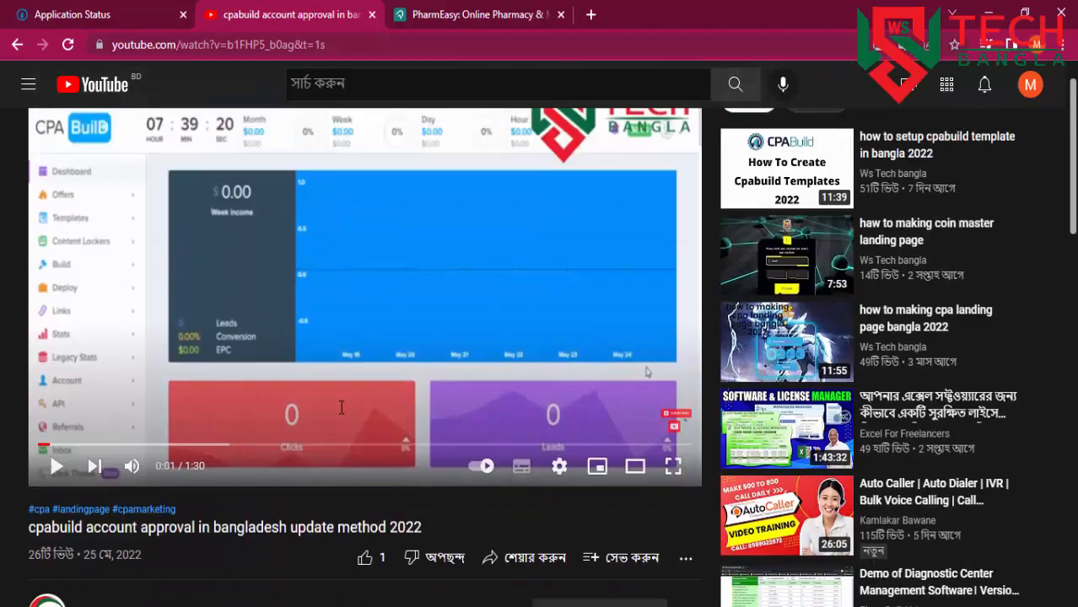